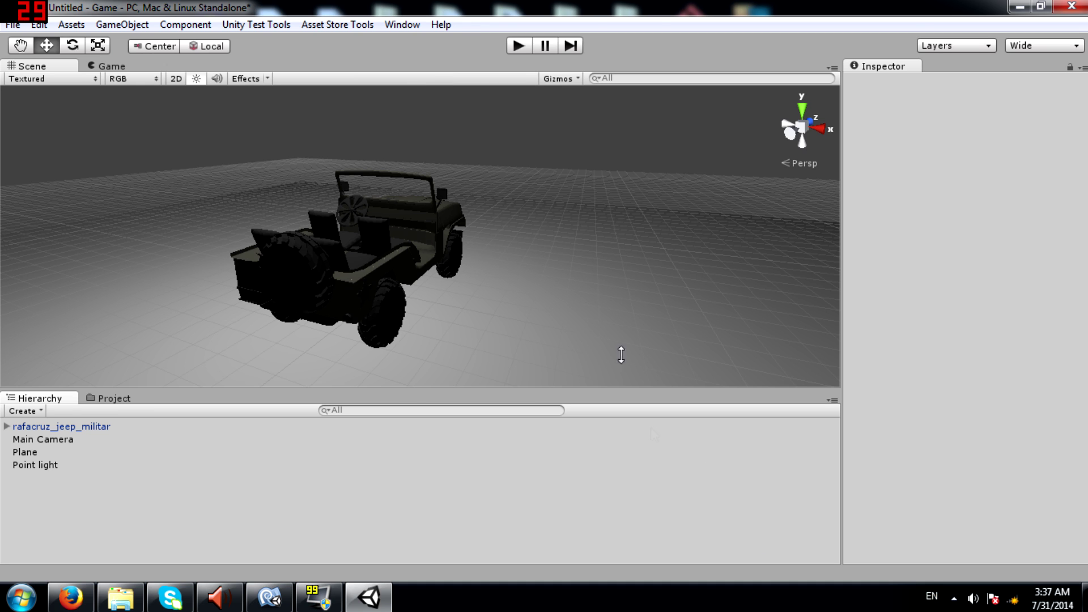
Step: Orbit the Scene view behind the jeep and select rafacruz_jeep_militar
mouse_move(546, 272)
alt+mouse_down()
mouse_move(735, 255)
mouse_move(573, 228)
mouse_move(530, 245)
mouse_move(539, 264)
alt+mouse_up()
click(613, 267)
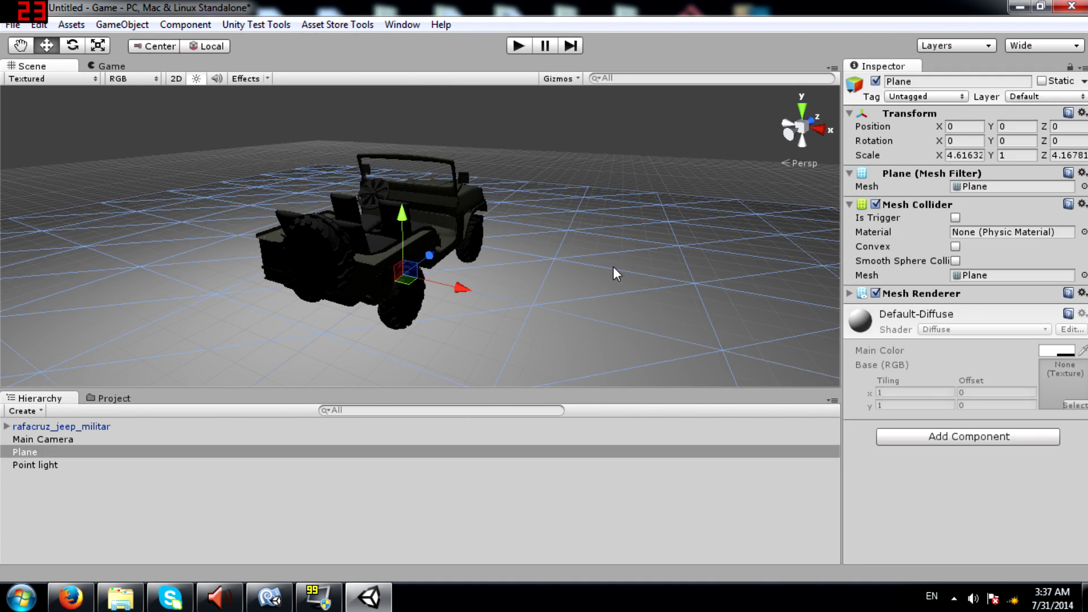
click(374, 237)
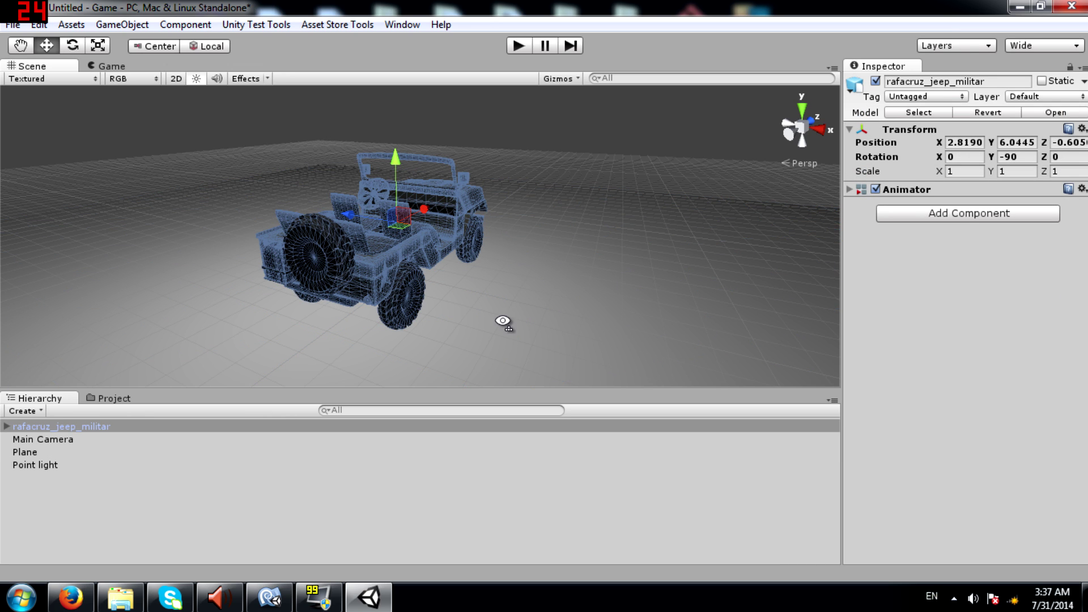
alt+drag(503, 319, 473, 164)
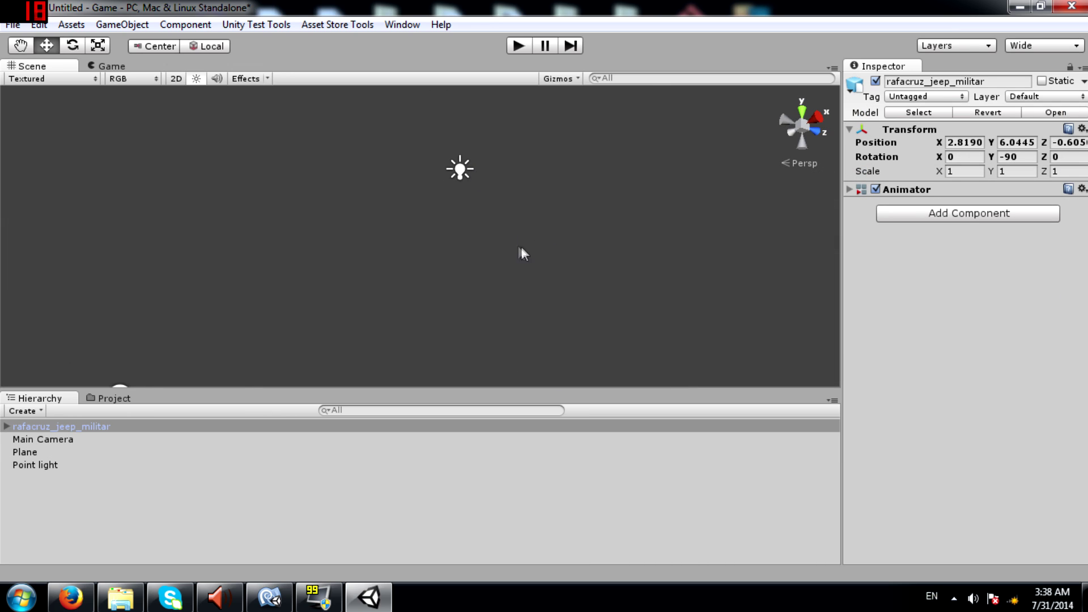
click(584, 232)
alt+drag(584, 233, 668, 376)
click(436, 270)
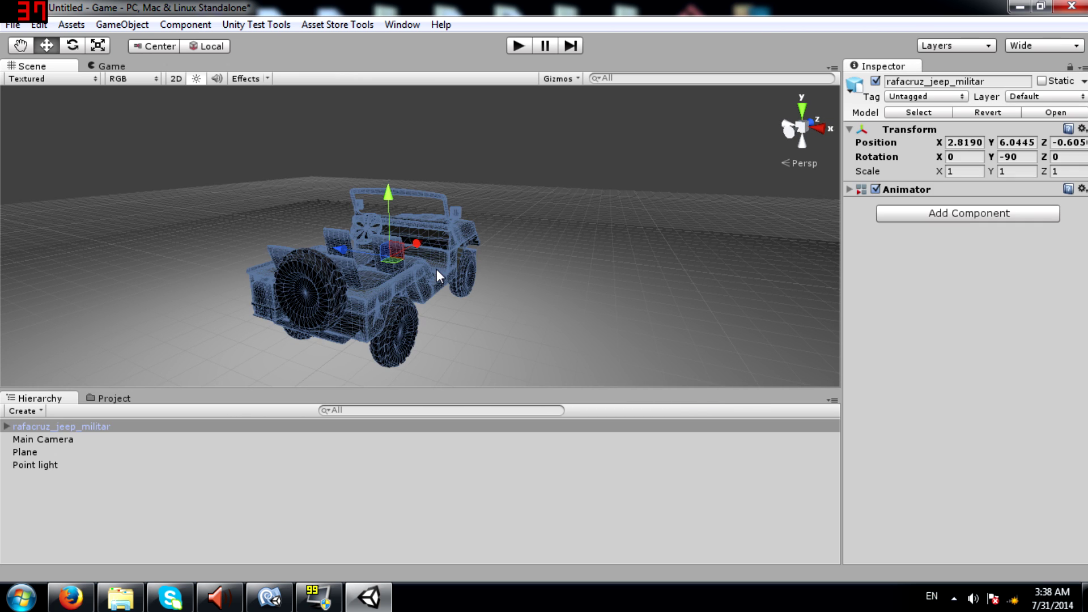
click(987, 214)
Step: Attach a new CSharp script named moveScript01 to the jeep
click(980, 469)
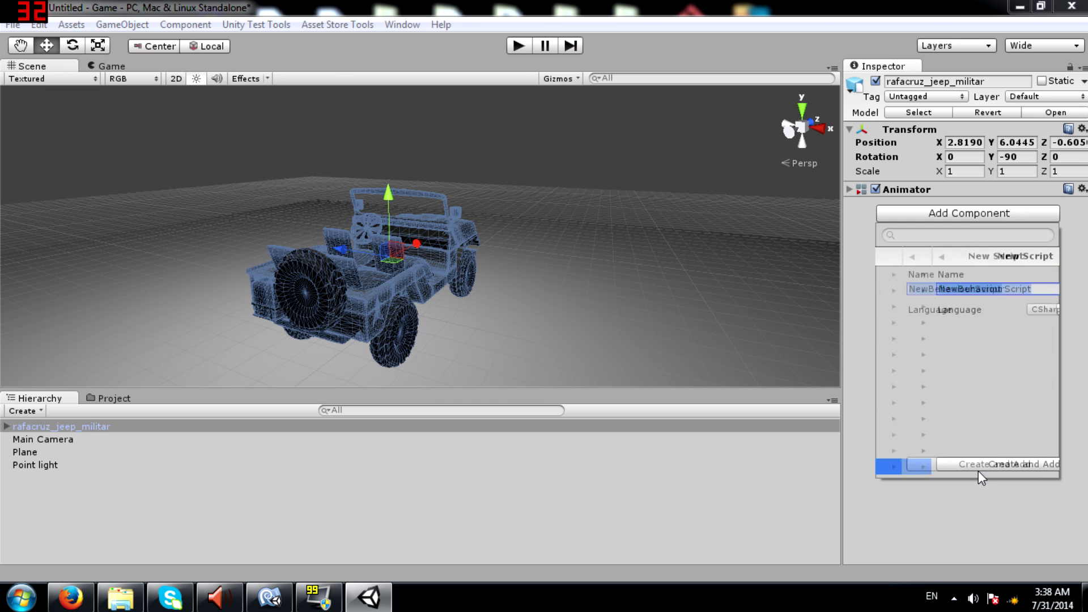
text(moveS)
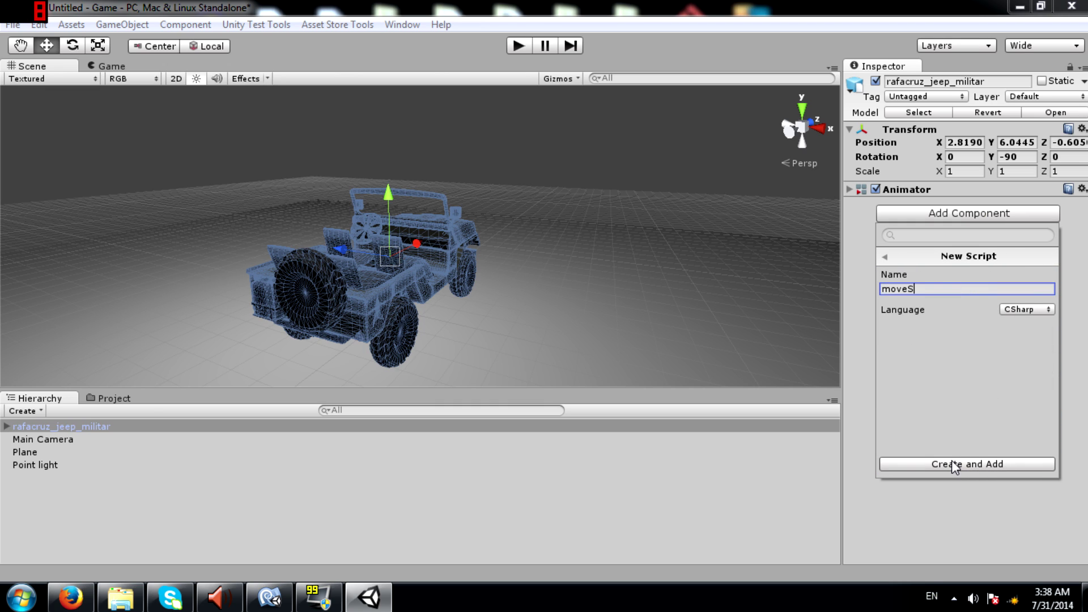
text(cript)
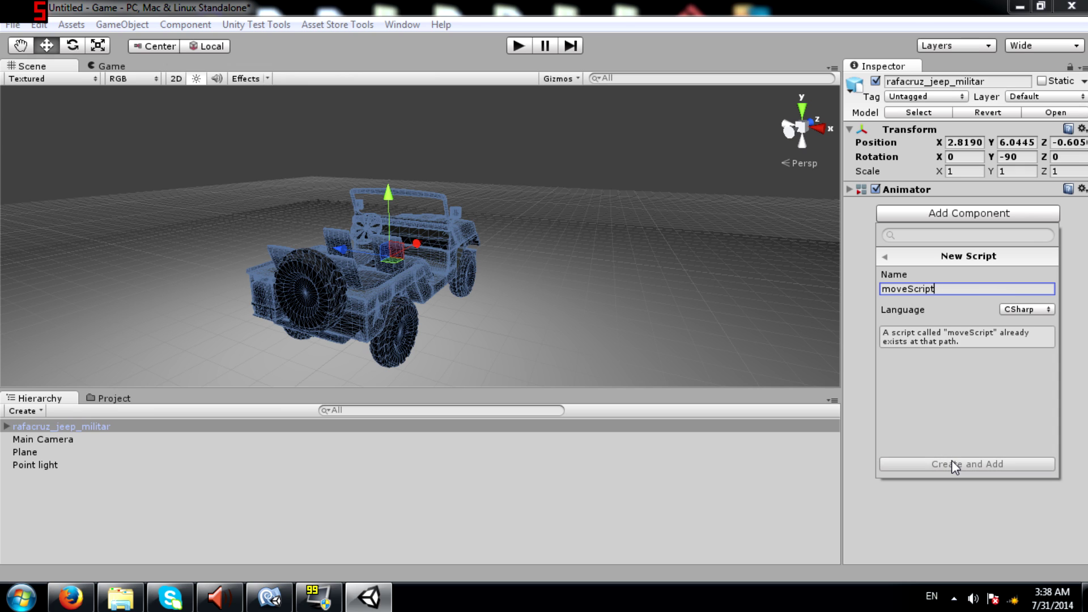
text(01)
click(951, 460)
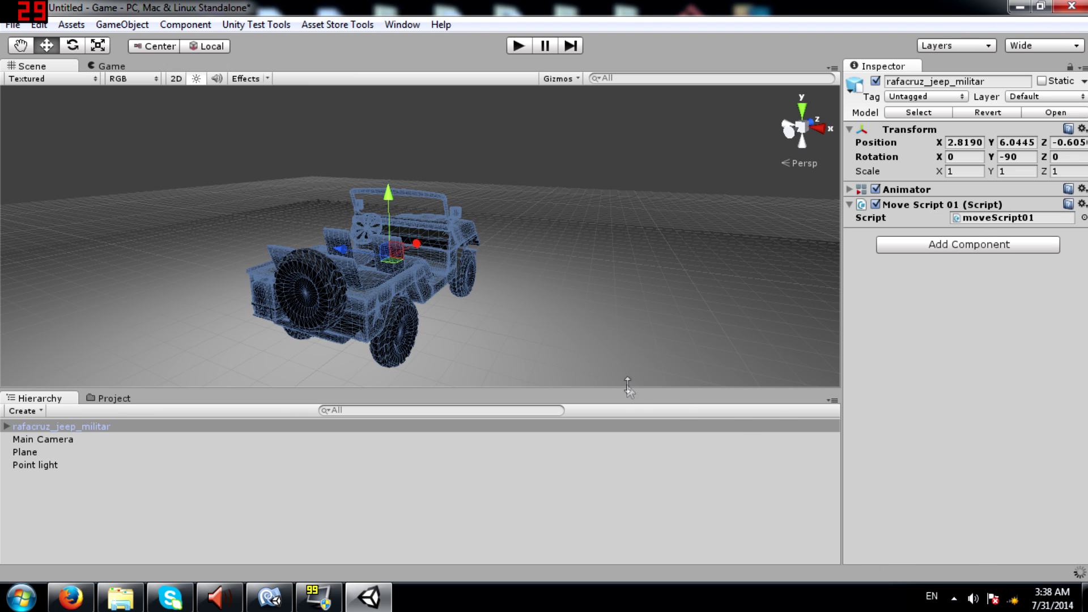
double_click(1029, 221)
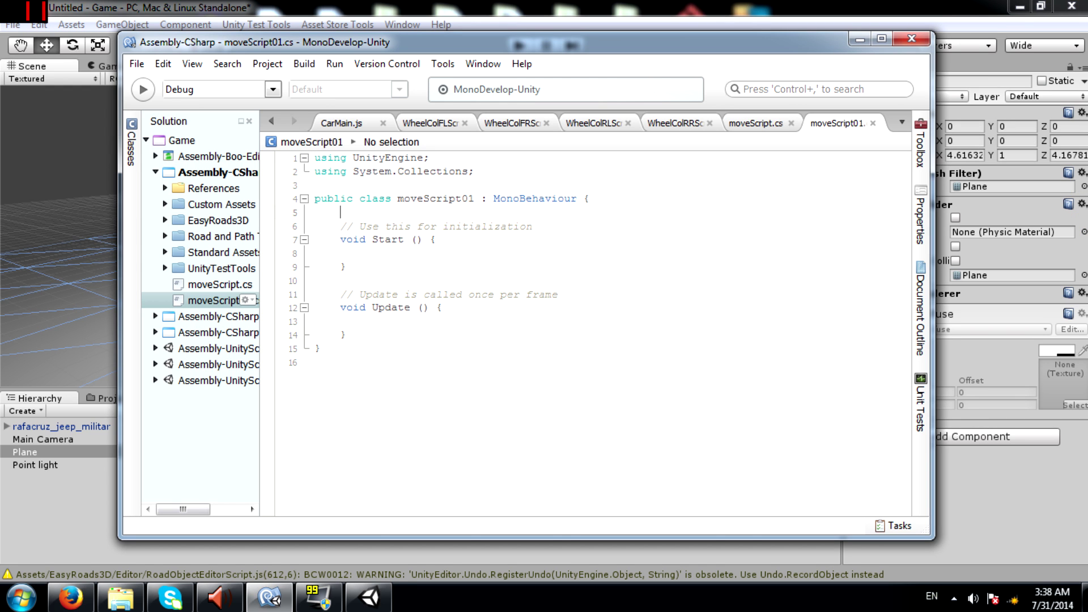
Step: Declare 'public float moveSpeed;' in the moveScript01 class
key(Return)
key(Return)
text(pub)
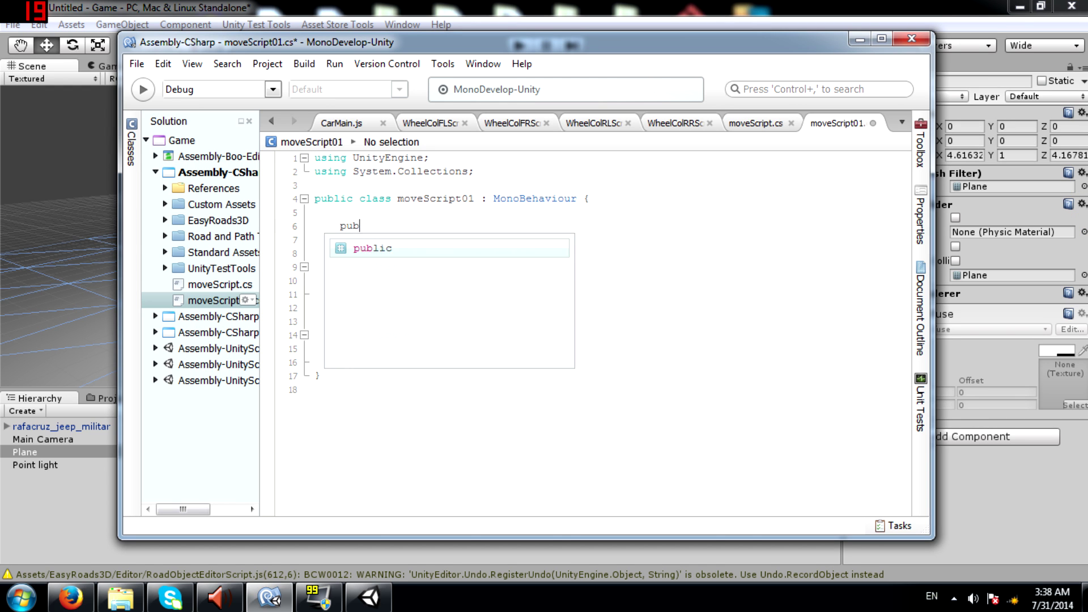
text(lic float )
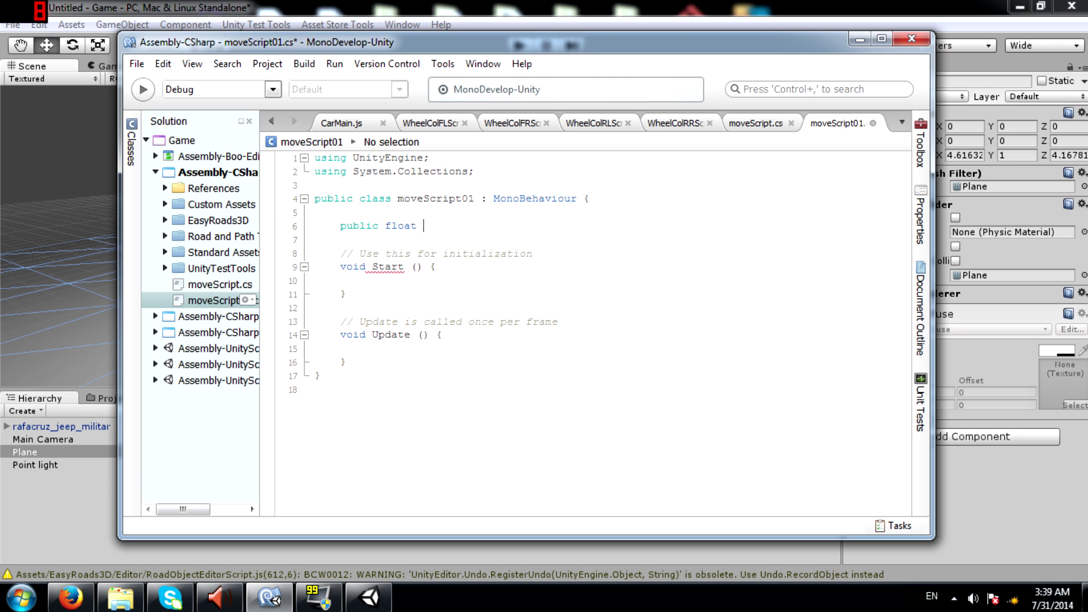
text(moveSpeed;)
Step: In Update, add 'float v = Input.GetAxis("Vertical") * moveSpeed;'
key(Down)
key(Down)
key(Down)
key(Down)
key(Down)
key(Down)
key(Down)
key(Down)
key(Down)
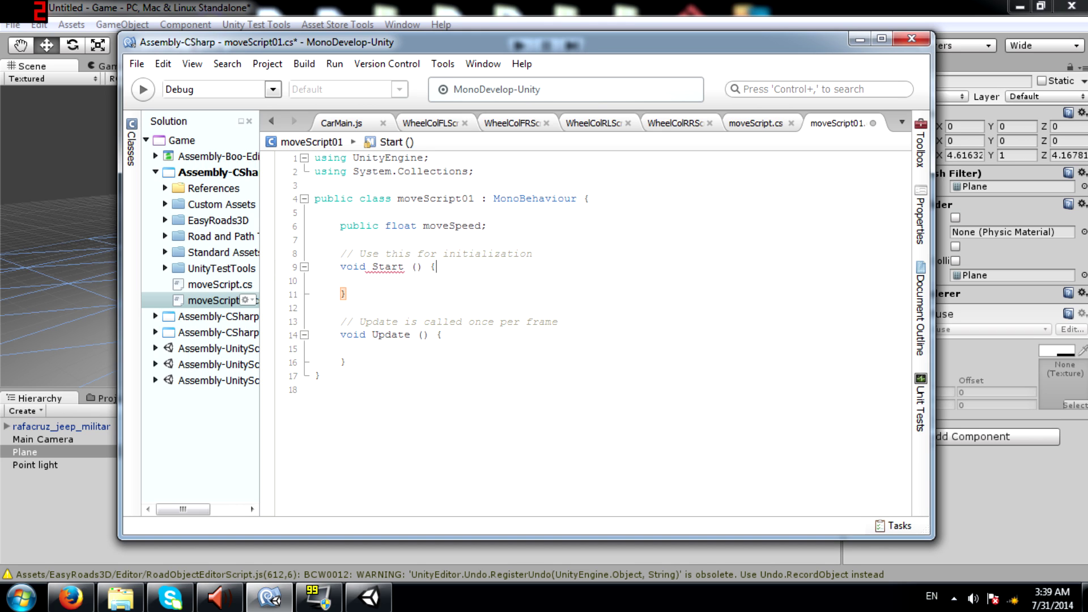
key(Return)
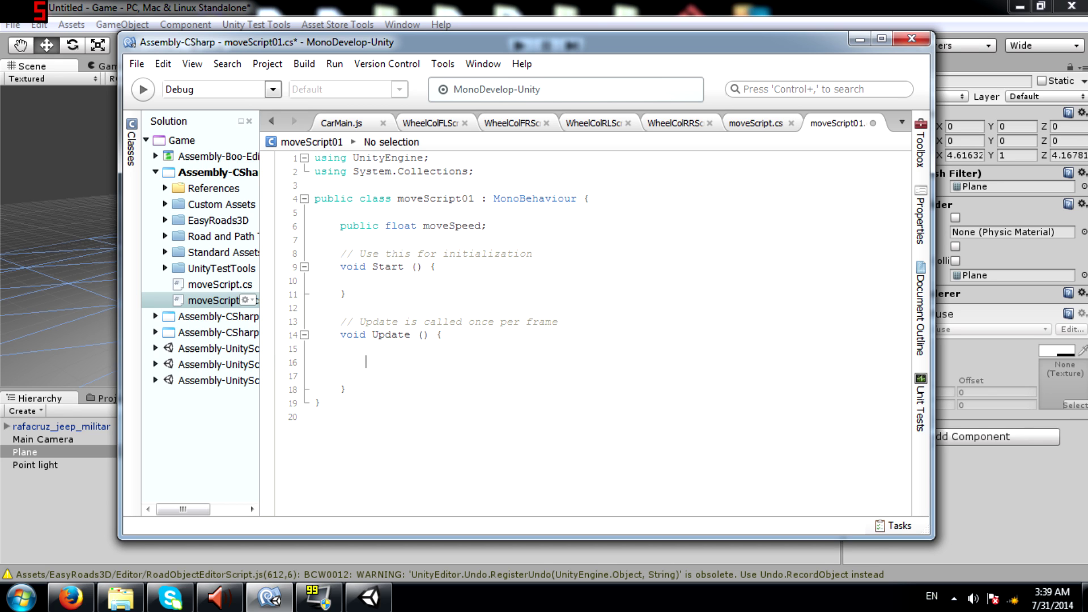
text(float b)
key(BackSpace)
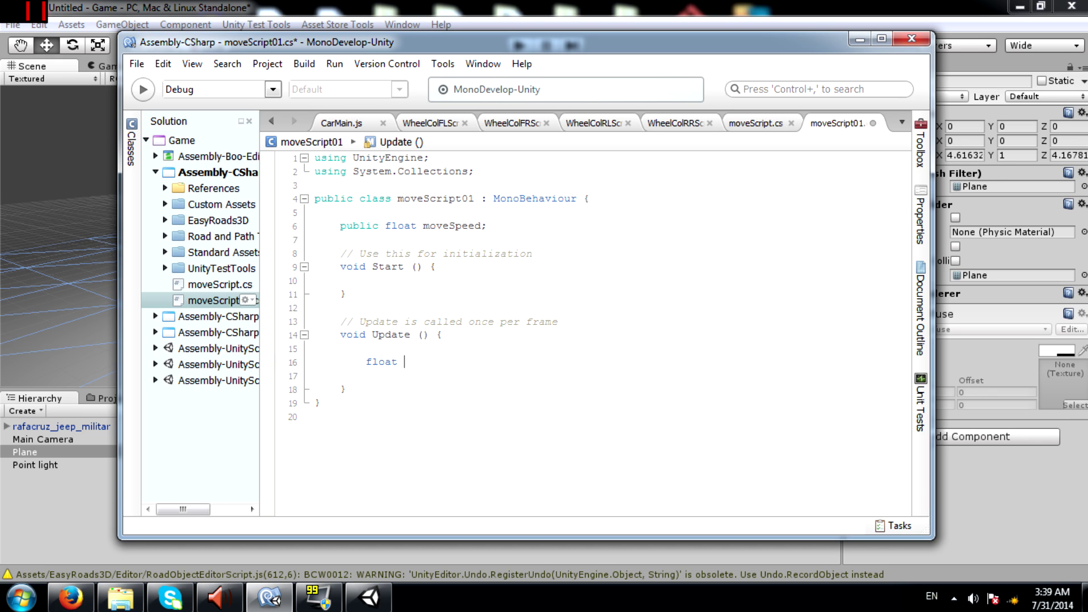
text(v = inpuget)
key(BackSpace)
key(BackSpace)
key(BackSpace)
text(t)
text(.)
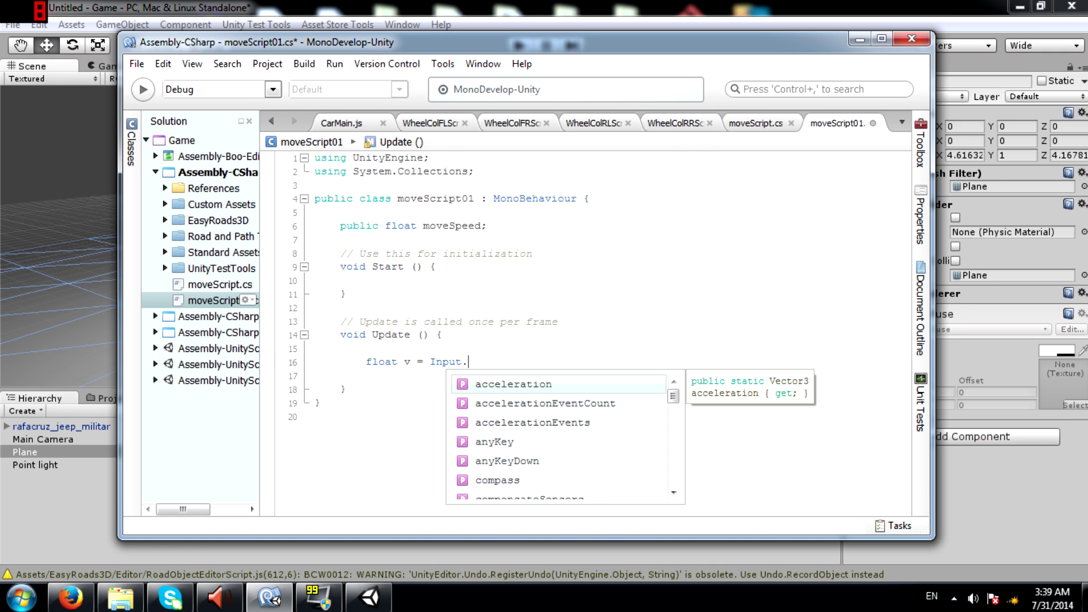
text(getax("Vertic)
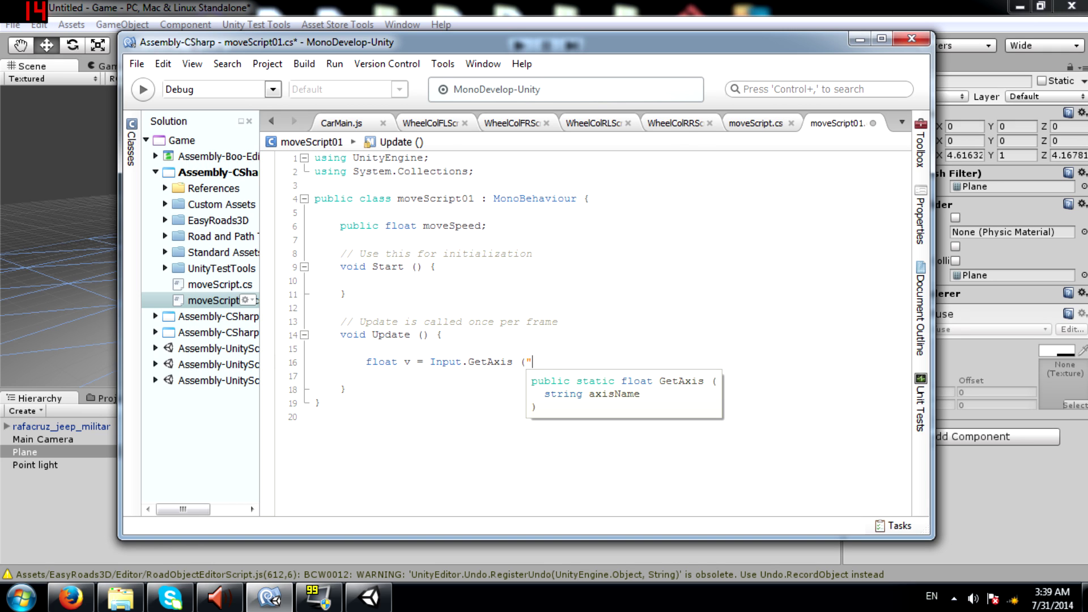
text(al") * )
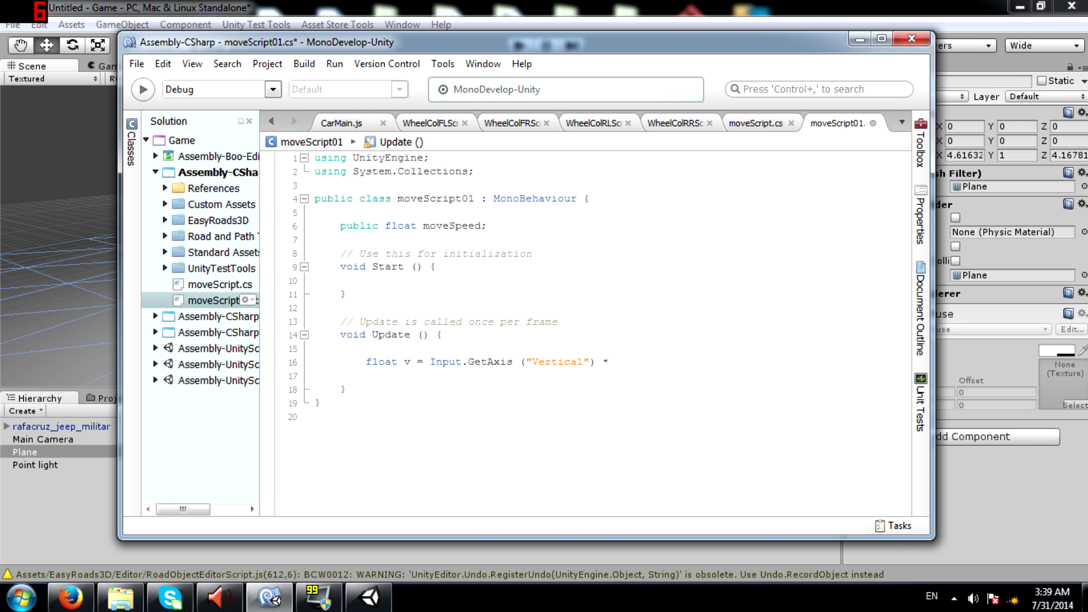
text(move)
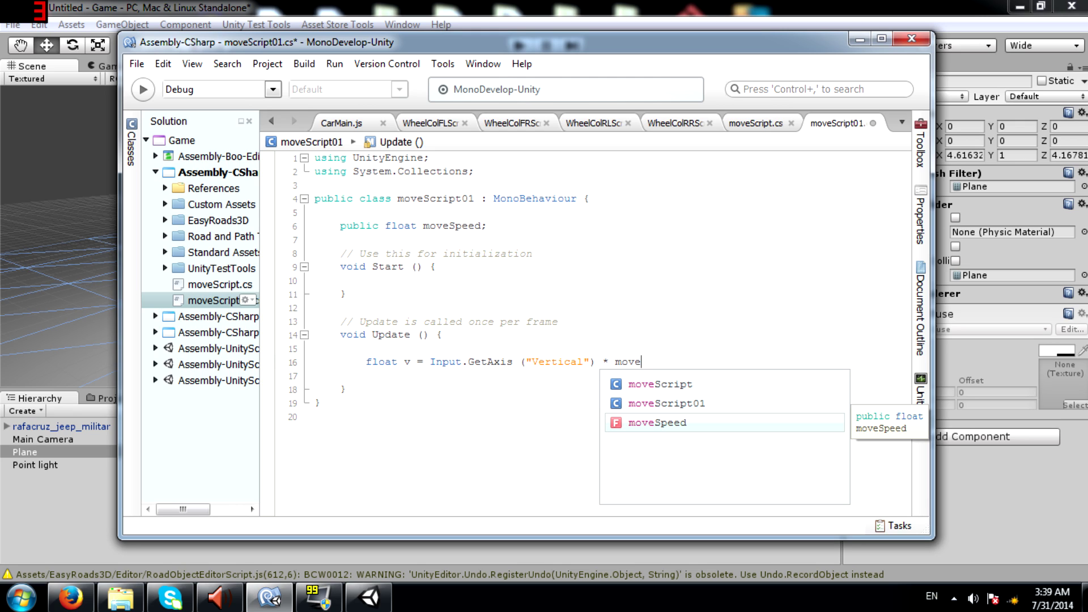
key(Return)
text(;)
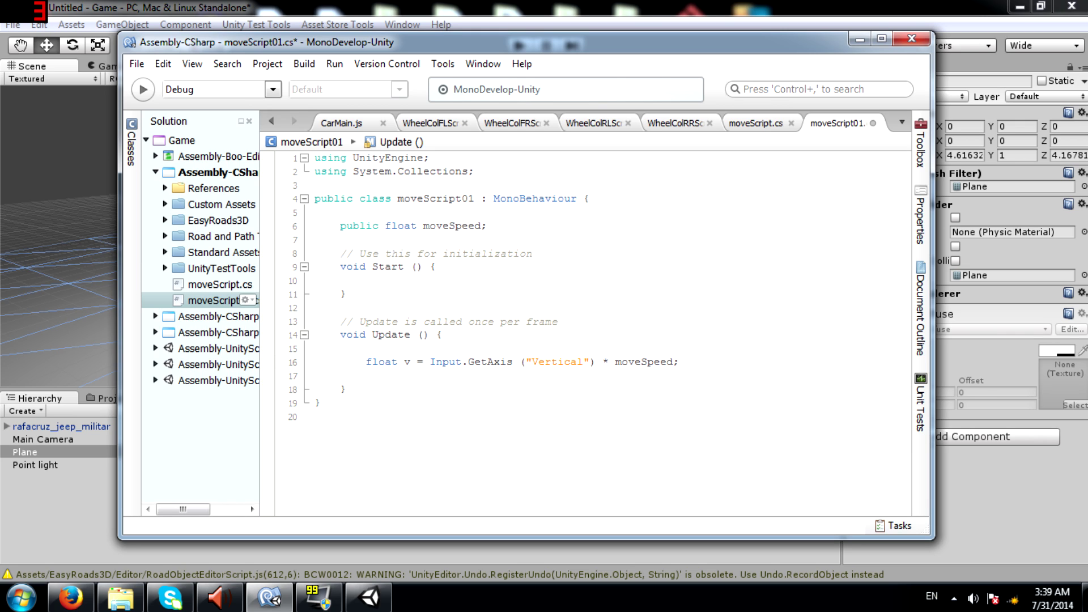
key(Left)
key(ctrl+shift+Left)
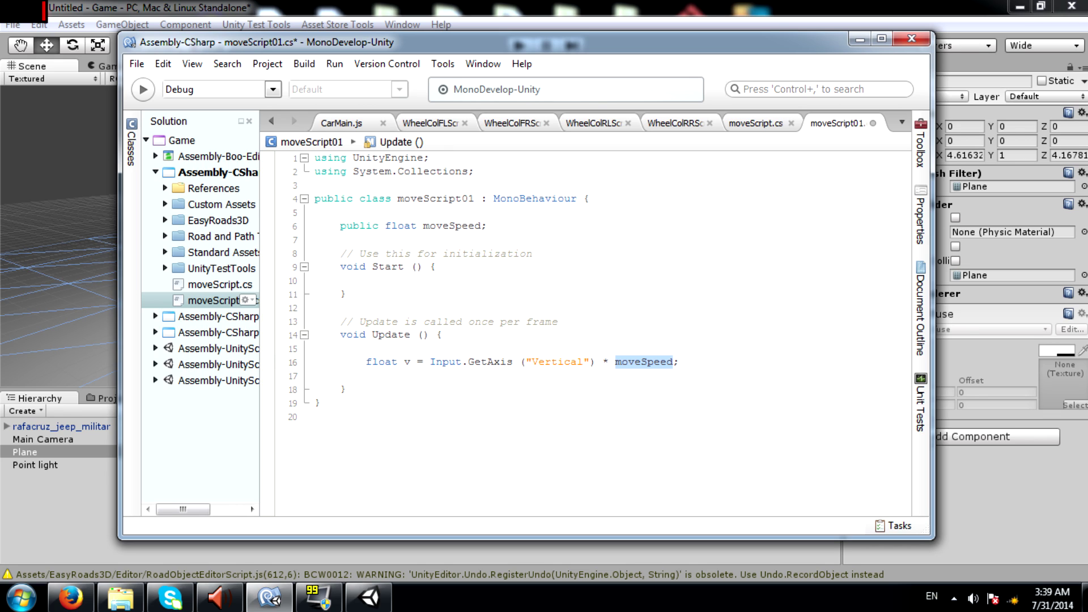
click(608, 361)
click(679, 362)
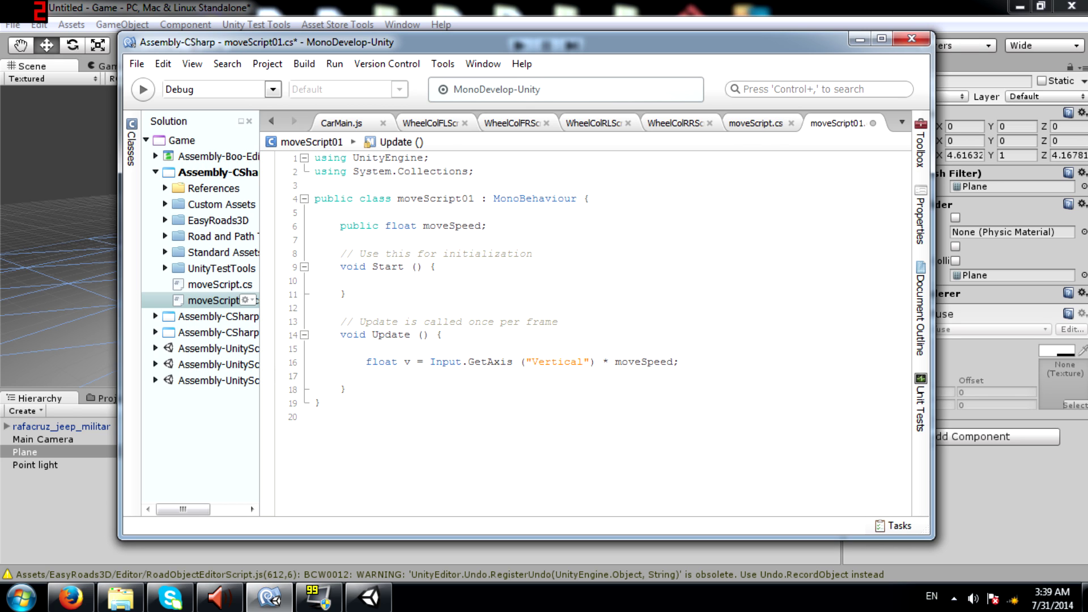
Step: Add 'transform.Translate(new Vector3(0, 0, v) * Time.deltaTime);' to Update and save the script
text(trn)
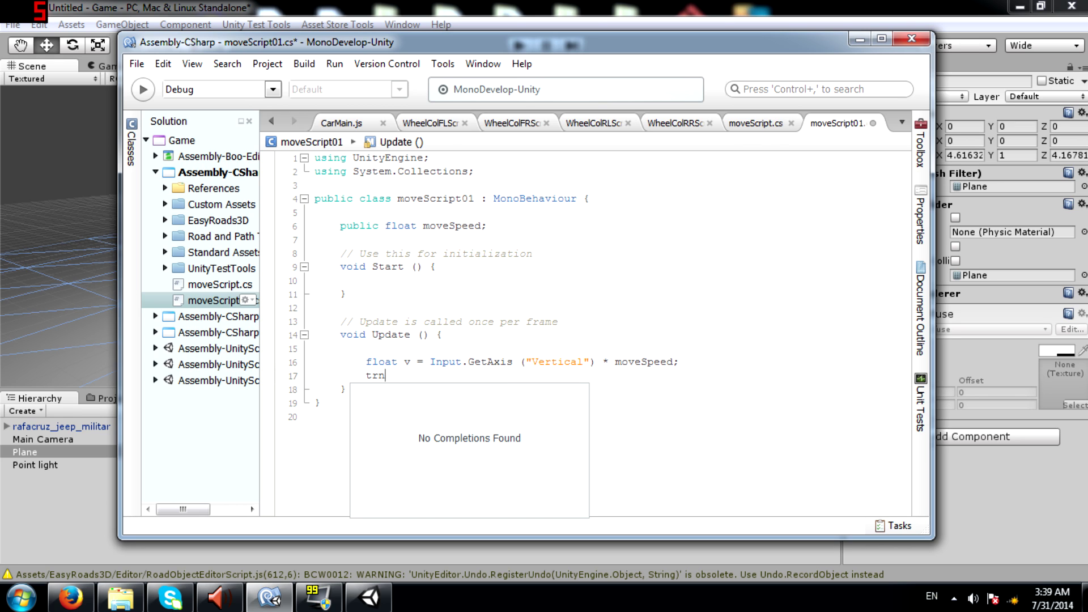
key(BackSpace)
text(ansform.tr)
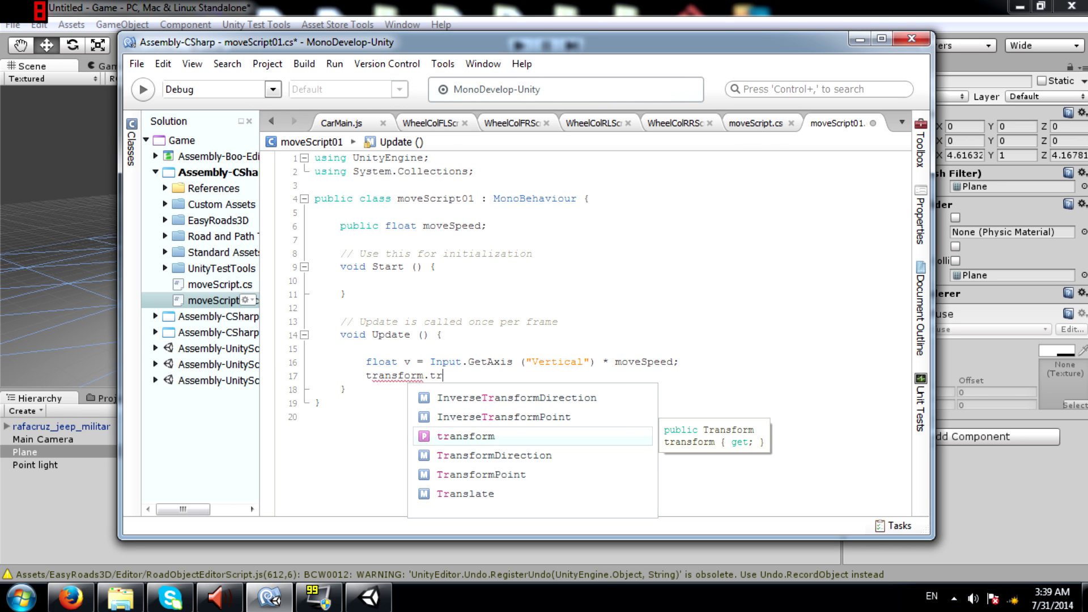
text(anslate (new )
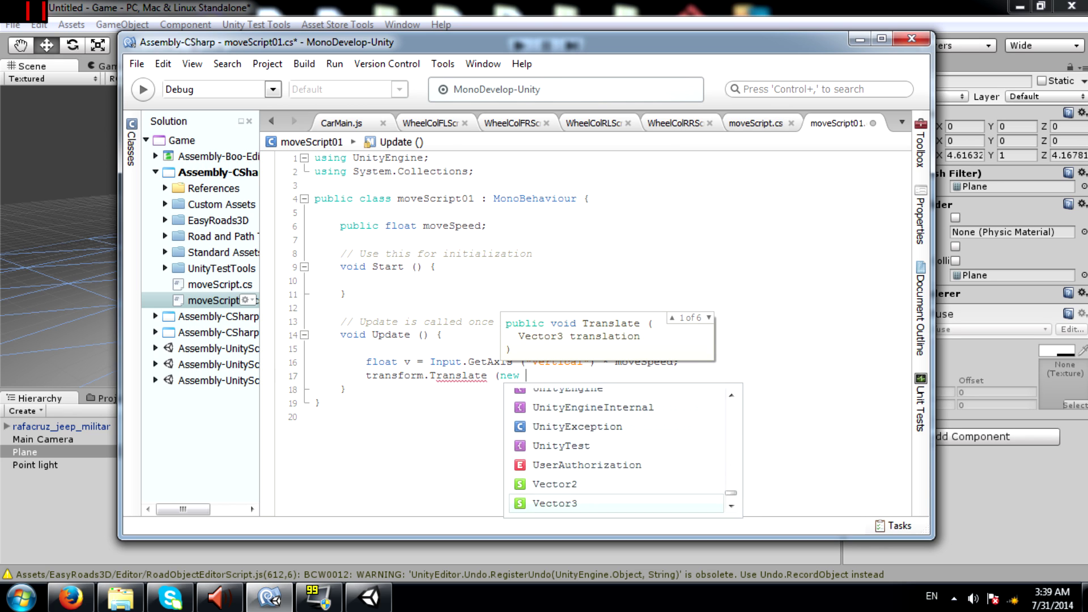
text(Vector3()
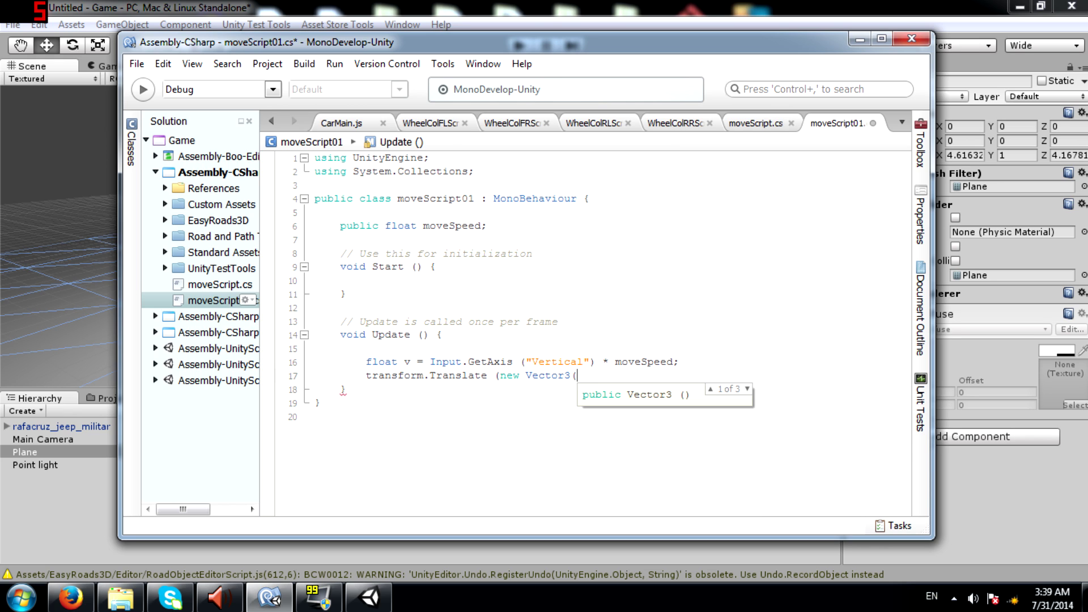
text(0, 0,)
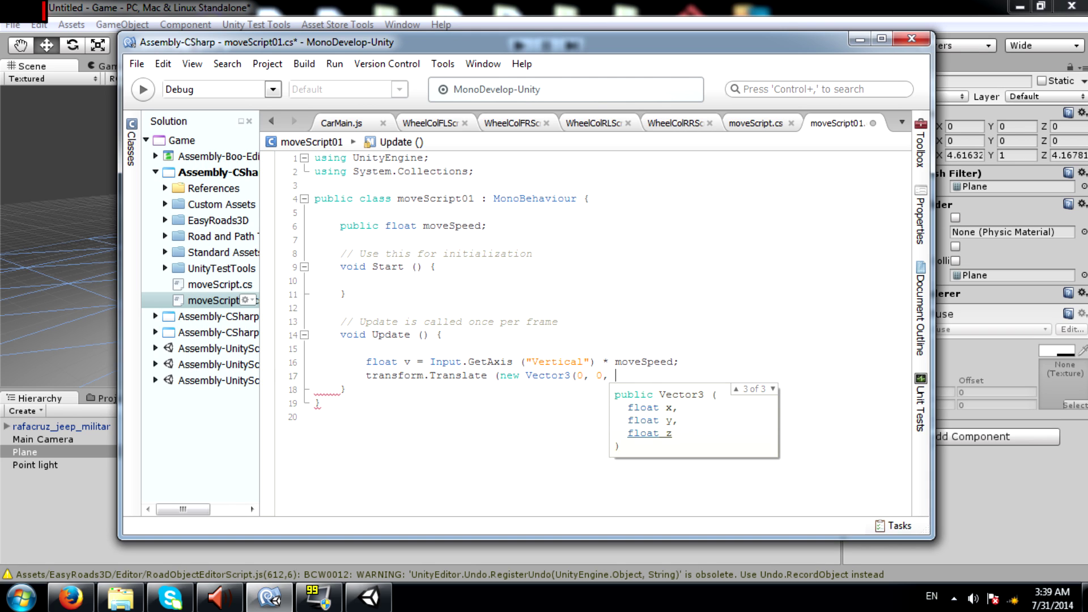
text(v)
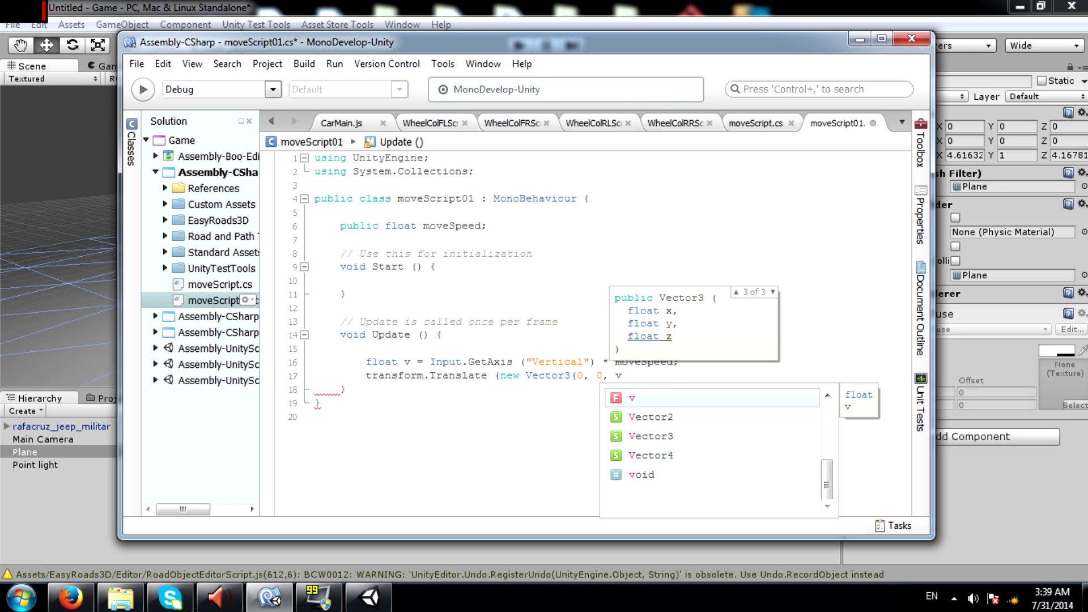
text())
key(Down)
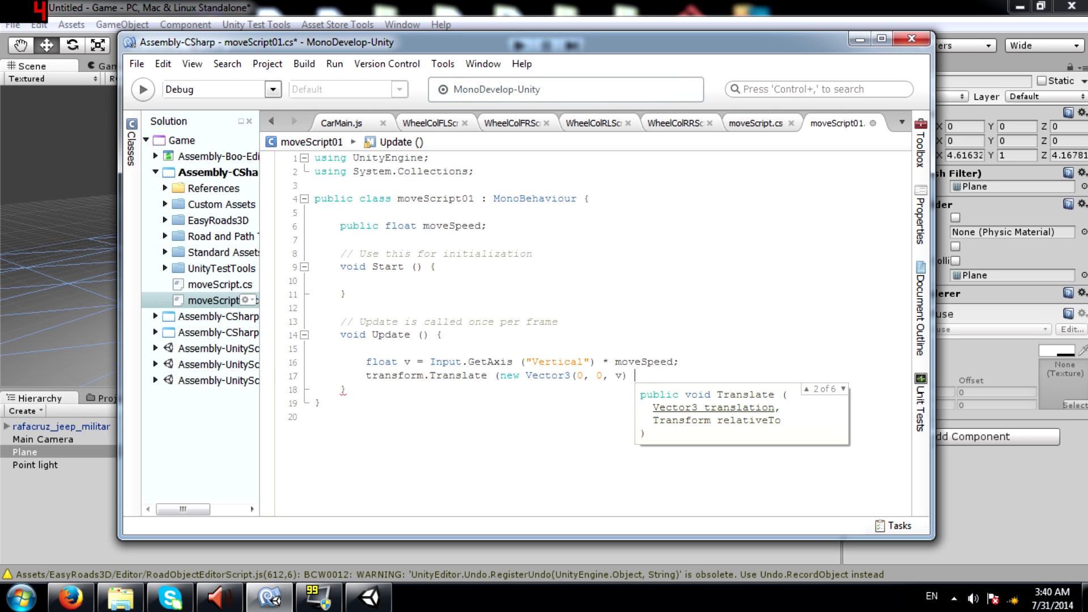
text(* Time.)
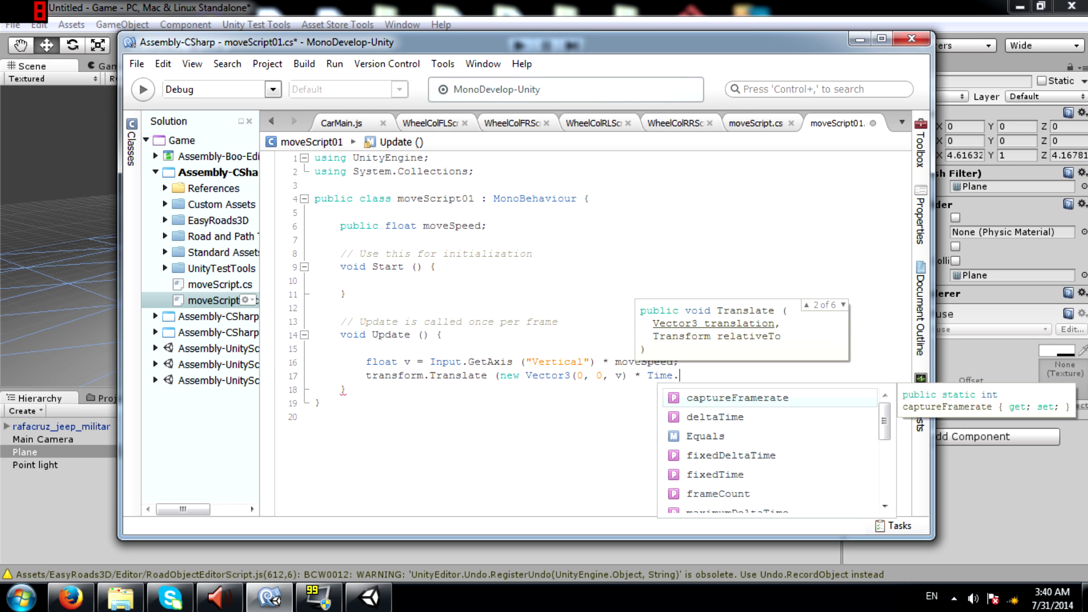
text(deltaTime);)
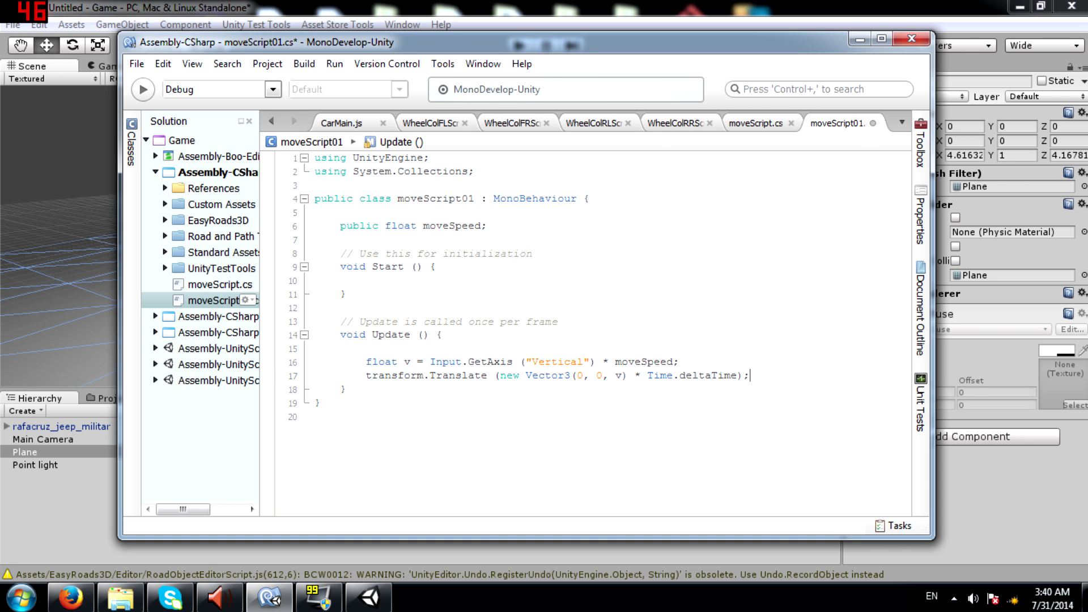
key(ctrl+s)
click(624, 8)
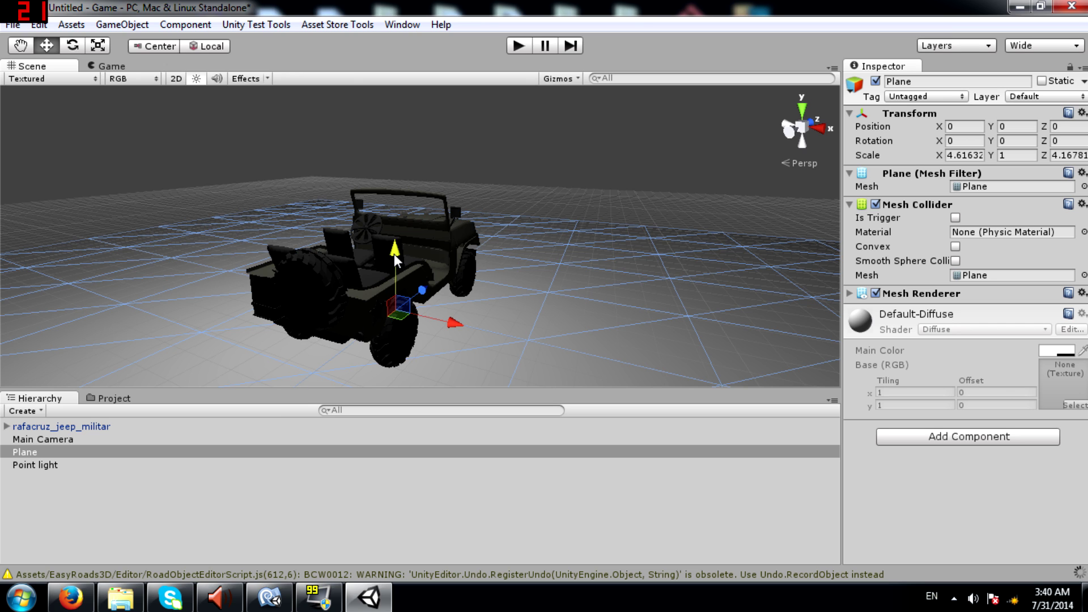
Step: Set the jeep's Move Script 01 Move Speed to 10
click(340, 262)
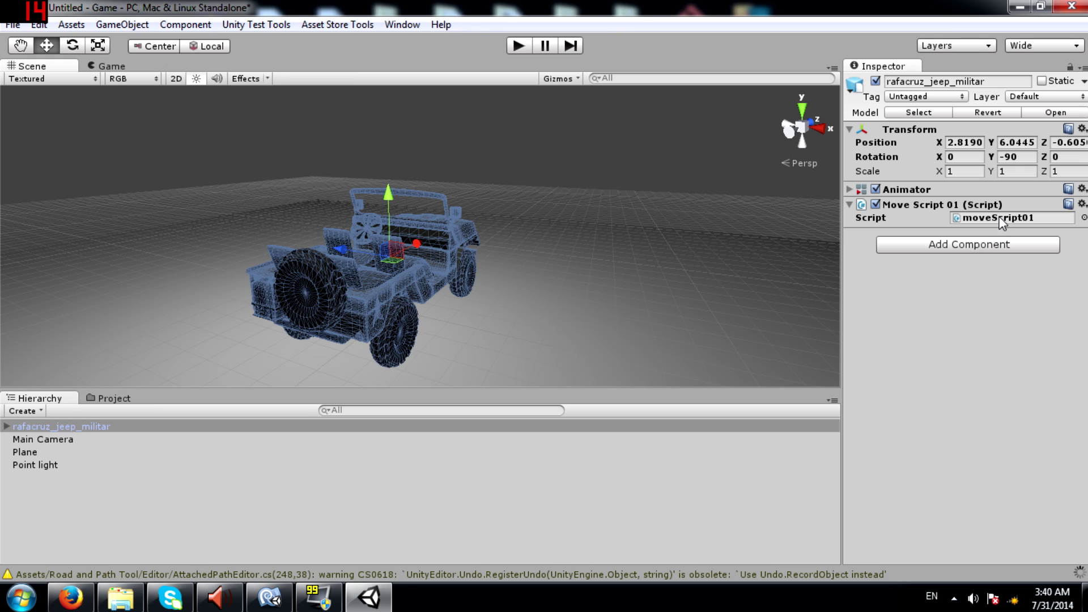
click(976, 232)
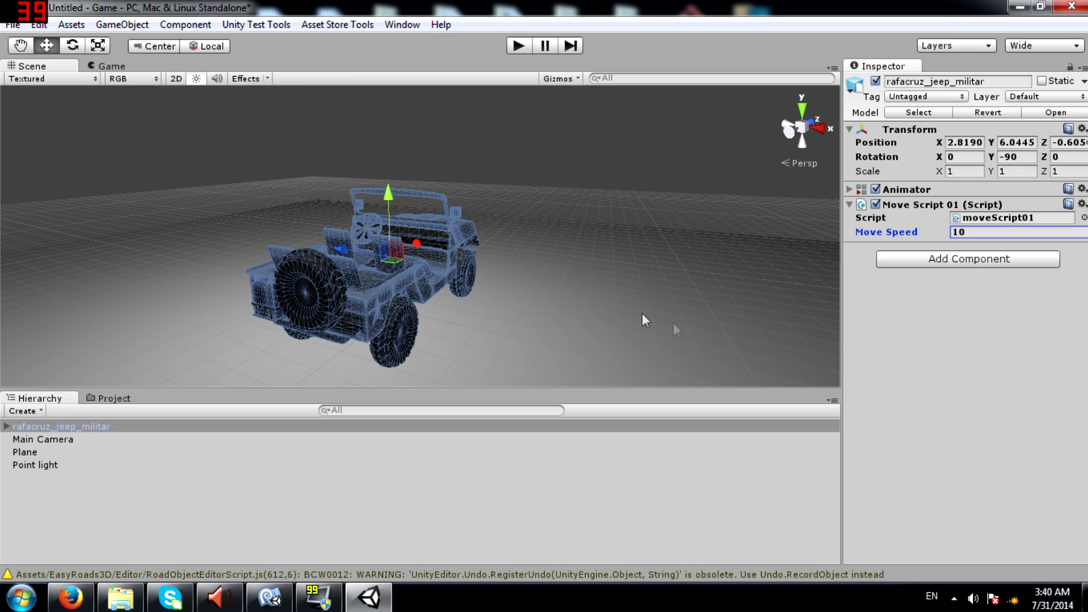
click(582, 306)
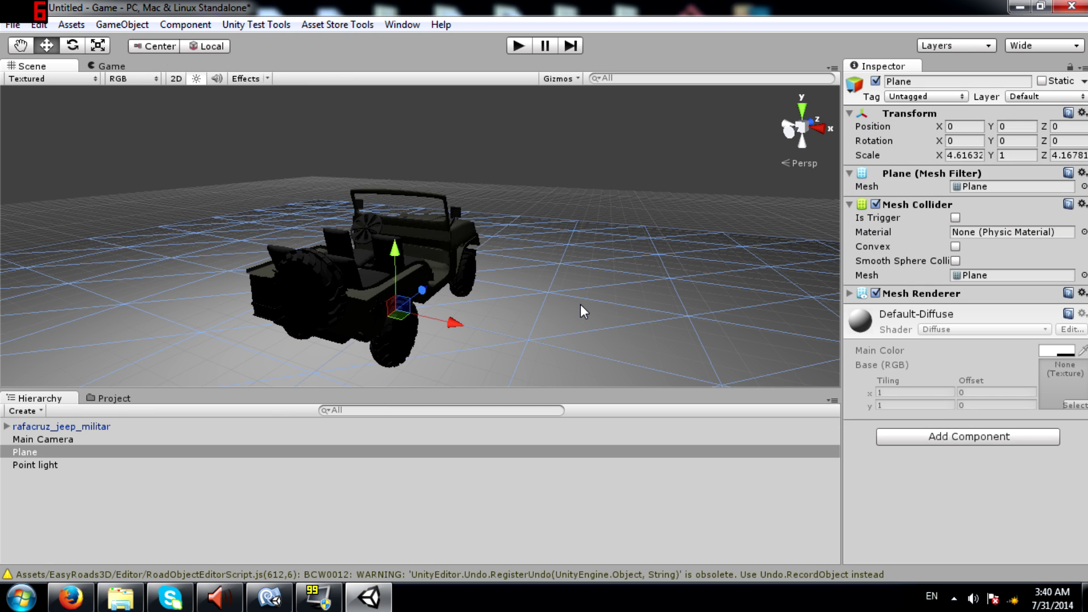
click(522, 49)
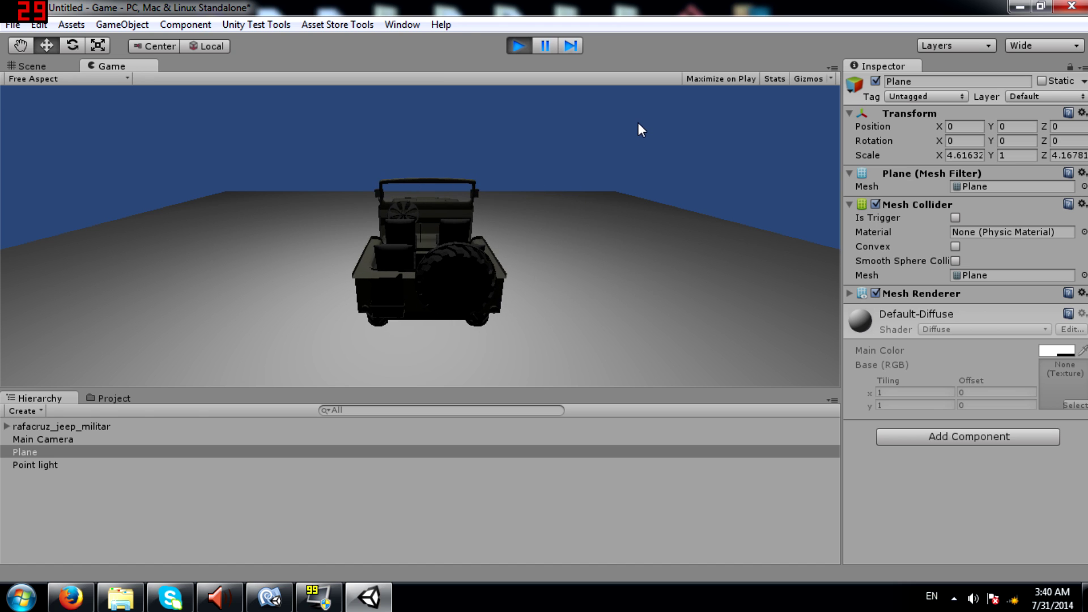
click(519, 45)
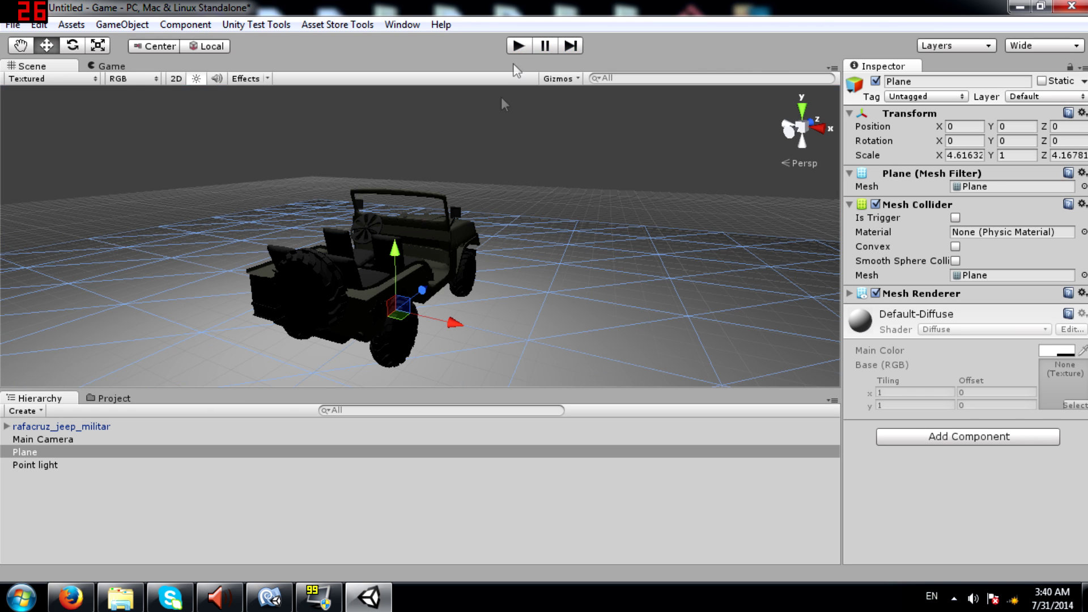
click(291, 599)
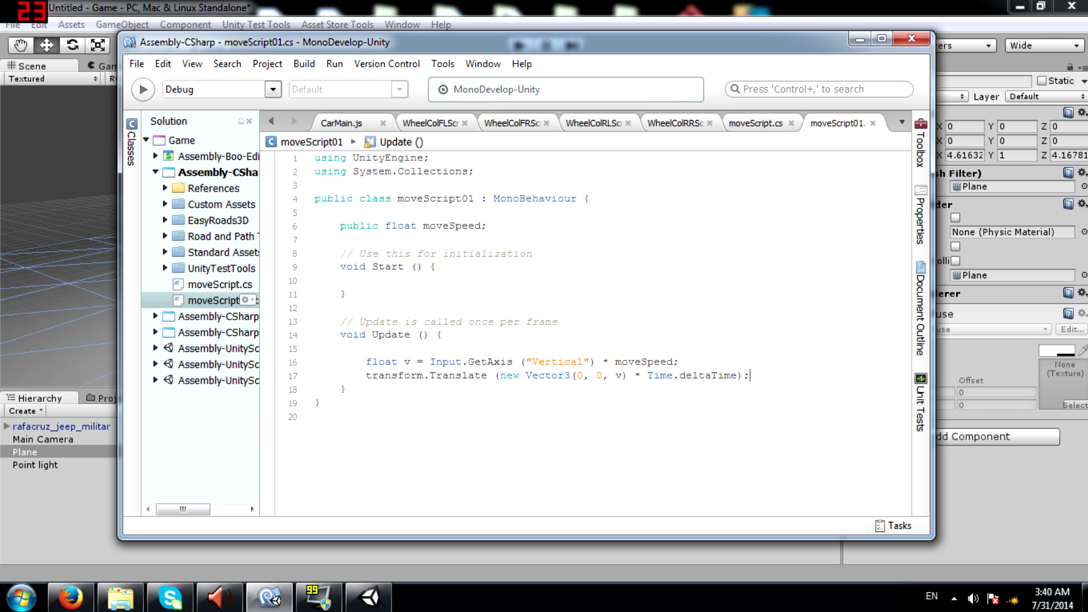
click(616, 375)
click(309, 7)
click(340, 254)
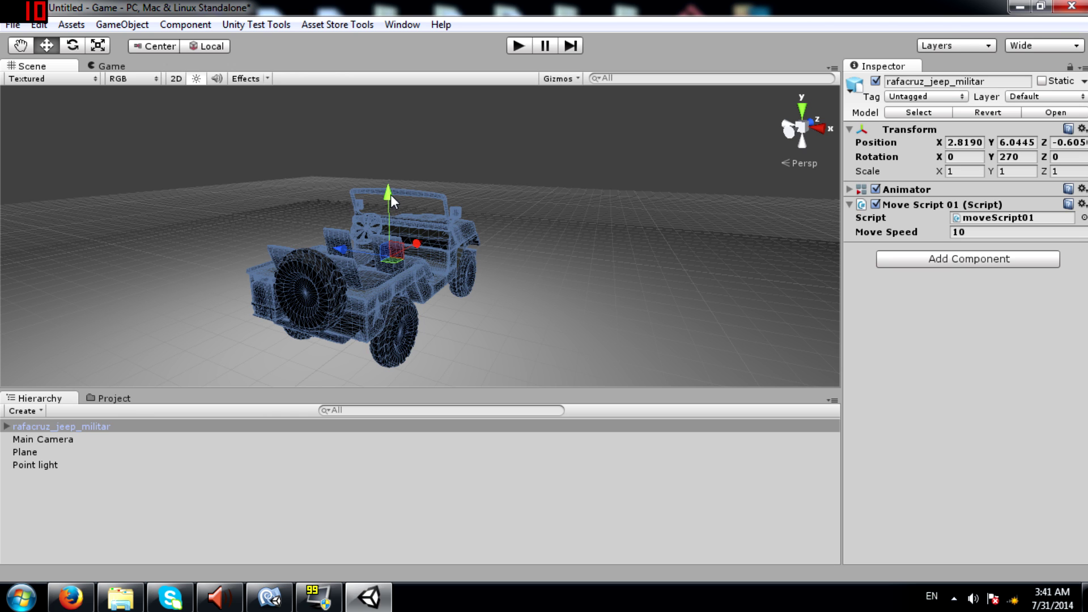
click(593, 343)
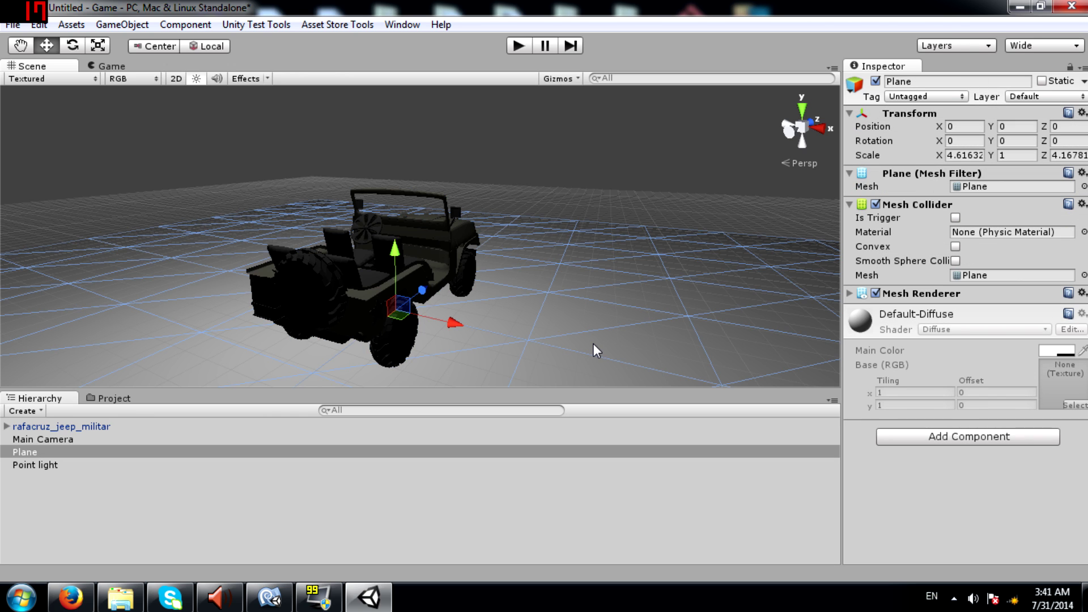
click(327, 273)
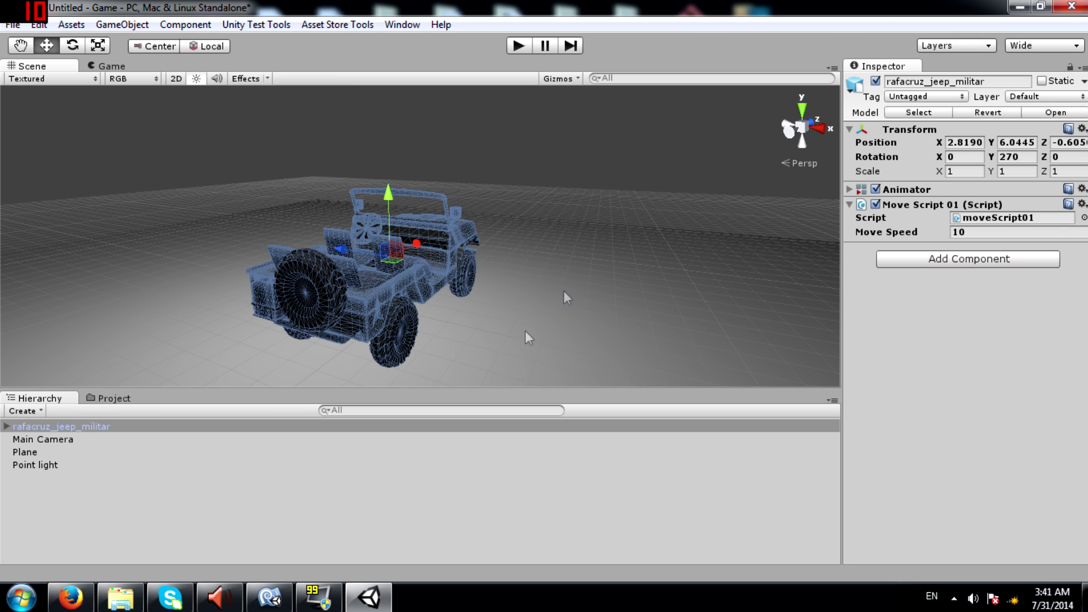
click(167, 520)
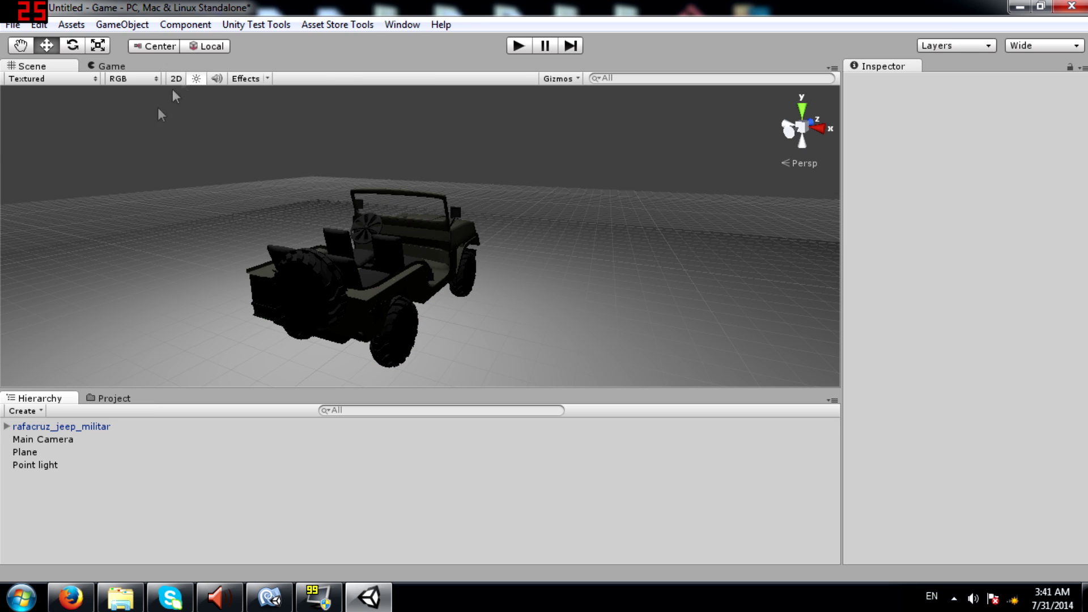
Step: Create an empty GameObject and move it to the jeep's centre (0.22997, 2.43863, -0.9916)
click(122, 24)
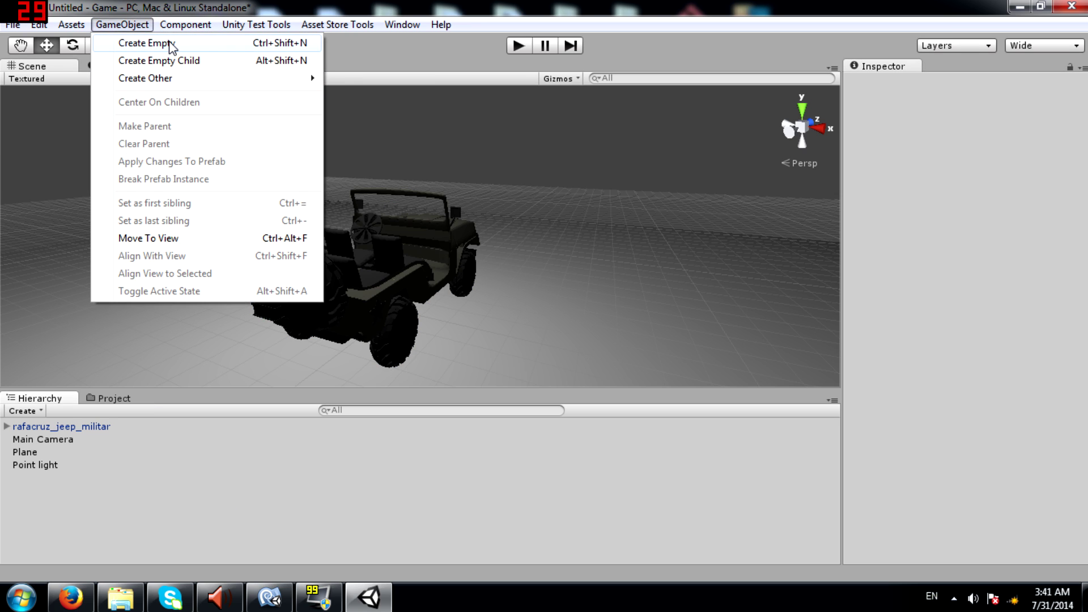
click(170, 44)
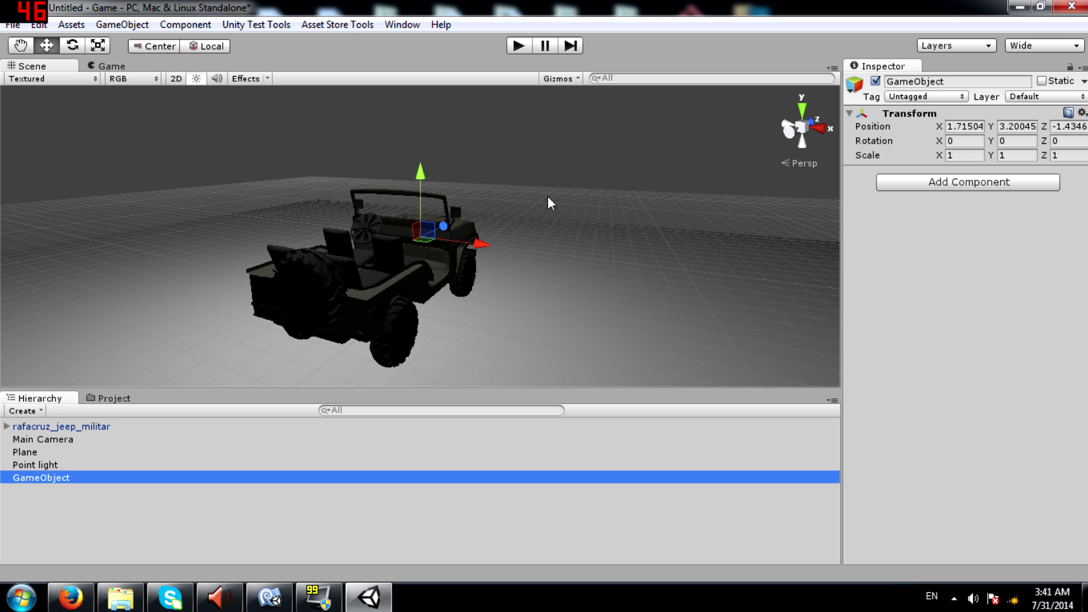
alt+drag(550, 200, 941, 280)
drag(362, 205, 742, 222)
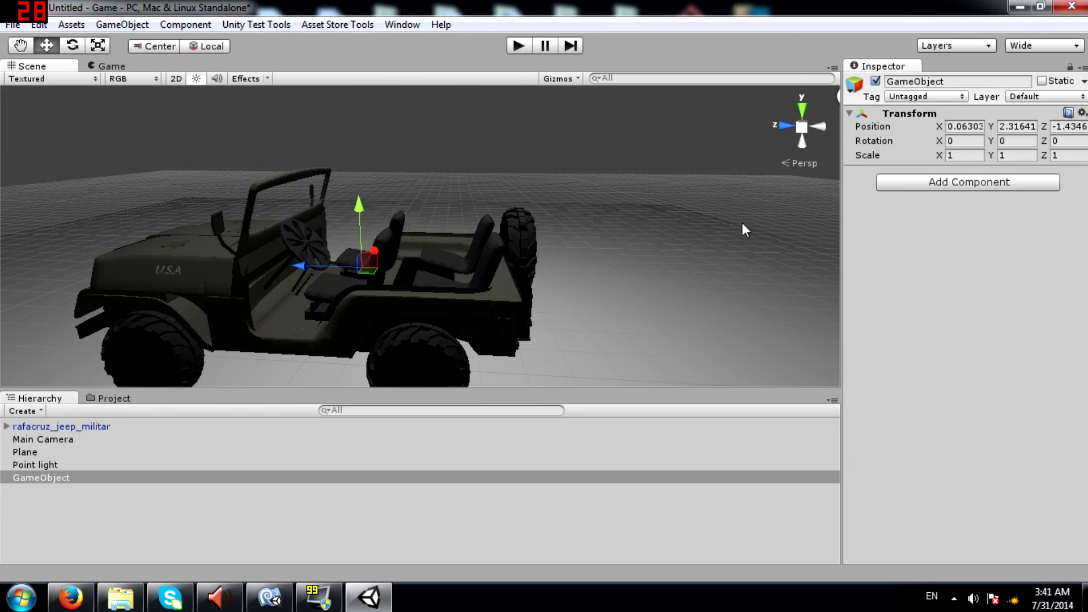
alt+drag(546, 286, 569, 288)
mouse_move(403, 260)
mouse_down()
mouse_move(407, 249)
mouse_move(389, 254)
mouse_up()
alt+drag(461, 253, 40, 277)
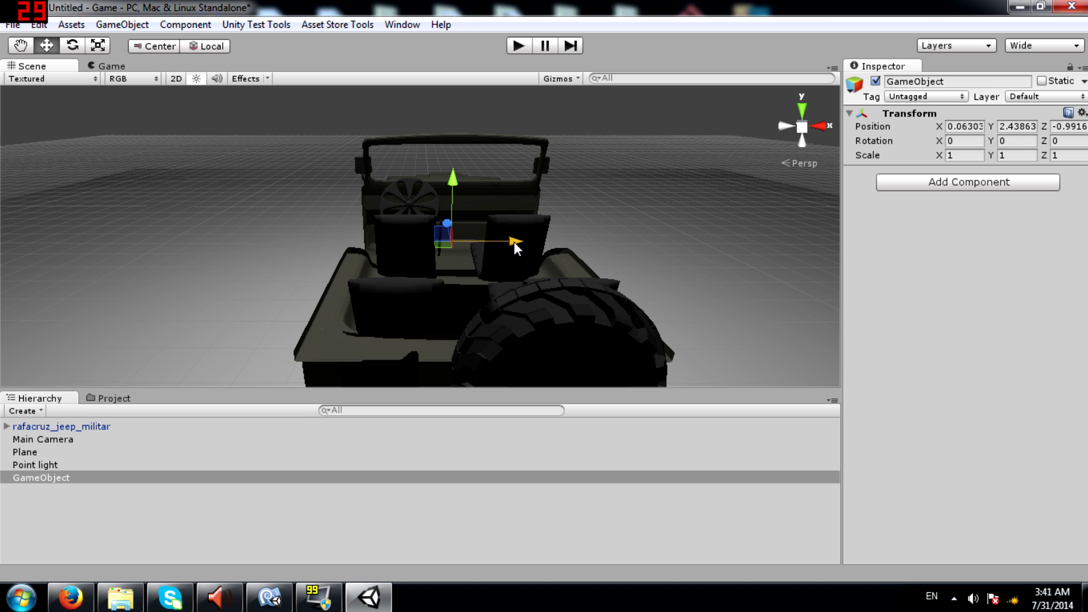
drag(514, 243, 425, 236)
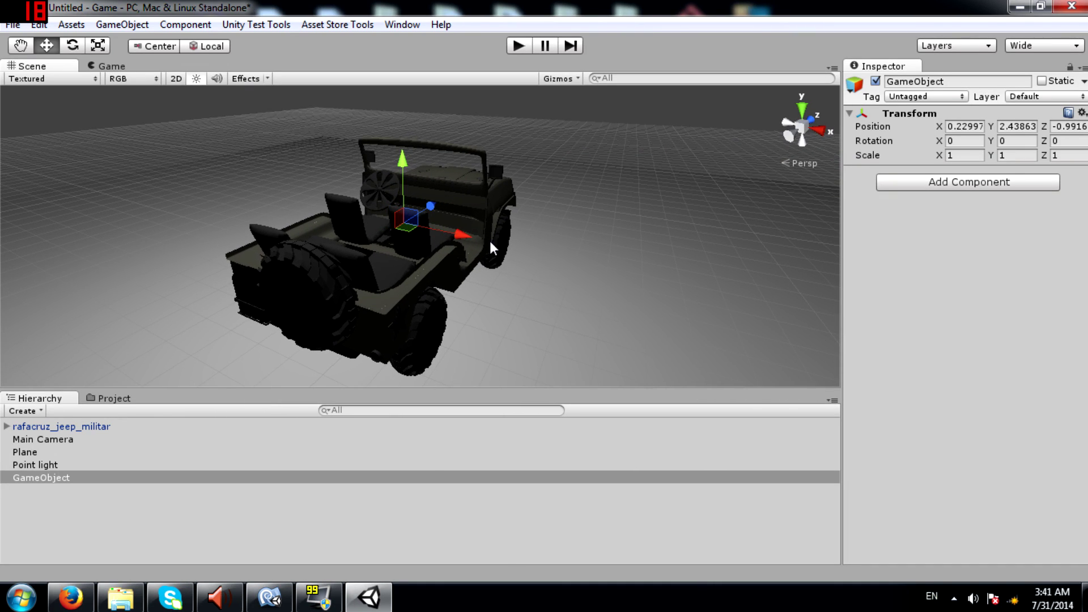
alt+drag(575, 255, 574, 224)
Step: Rename the empty GameObject to JeepContainer
click(36, 478)
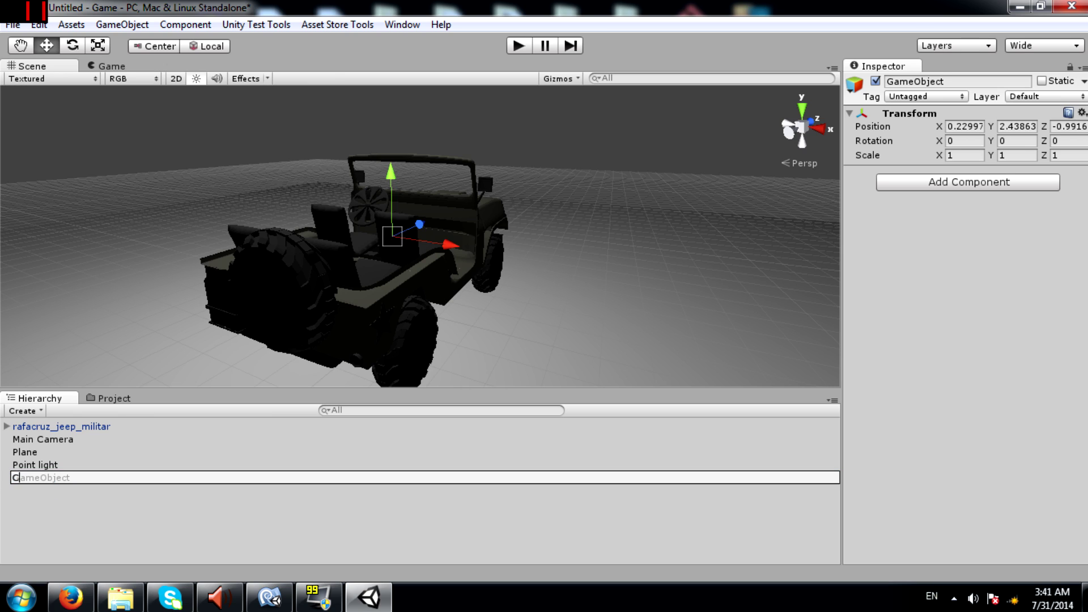
text(Jeep Container)
key(Return)
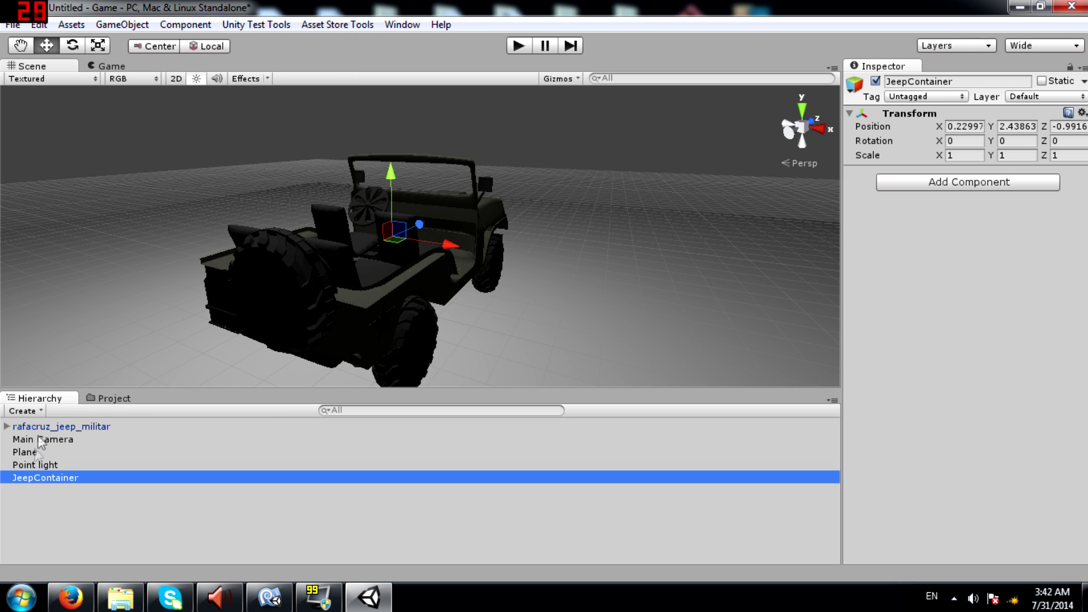
Step: Nest rafacruz_jeep_militar under JeepContainer in the Hierarchy
drag(39, 425, 138, 375)
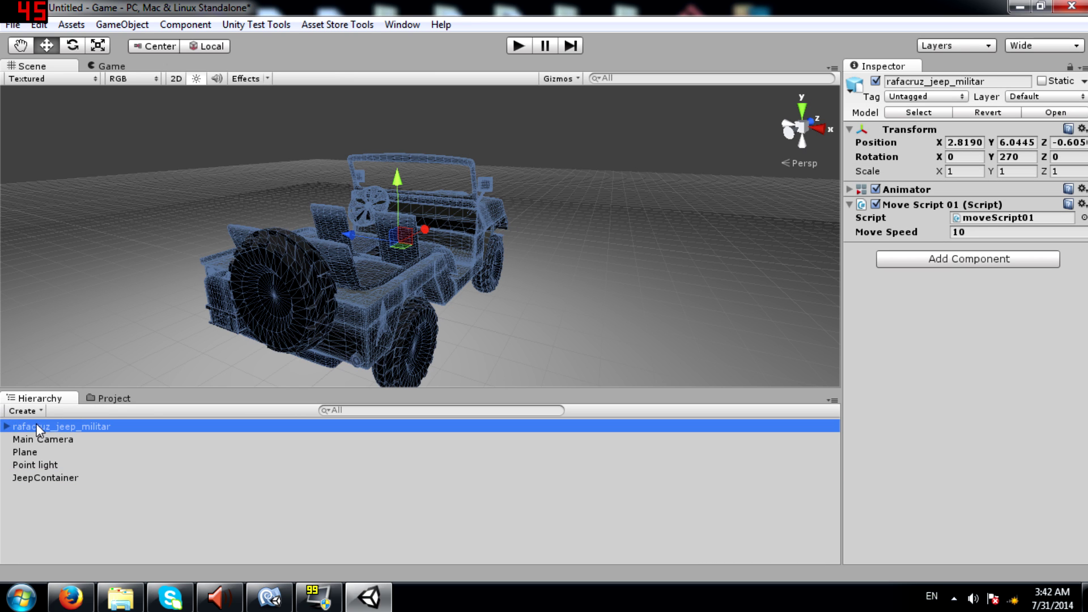
drag(36, 425, 77, 480)
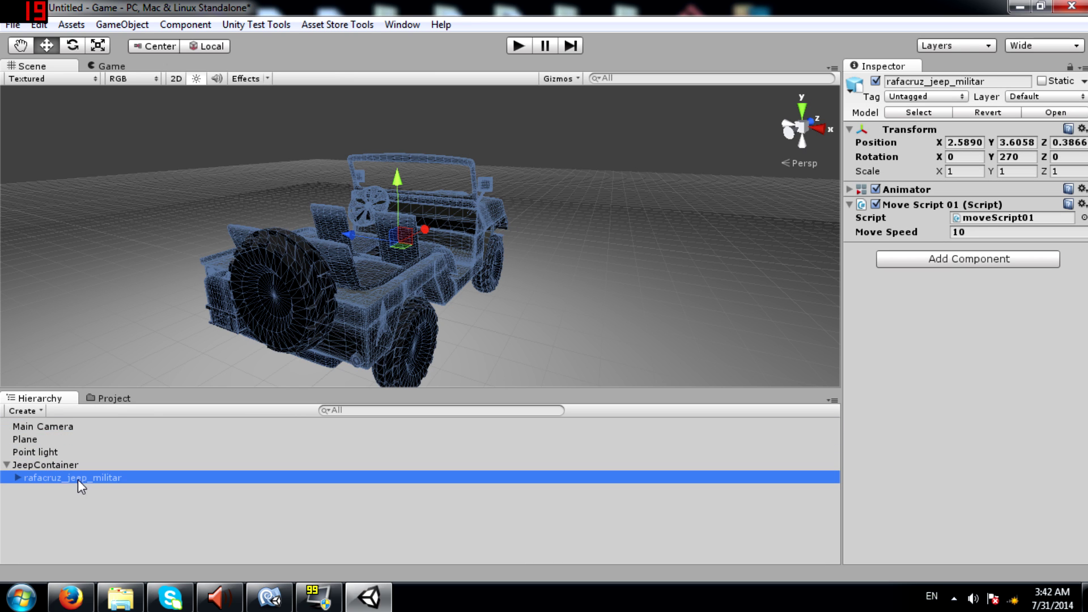
click(33, 464)
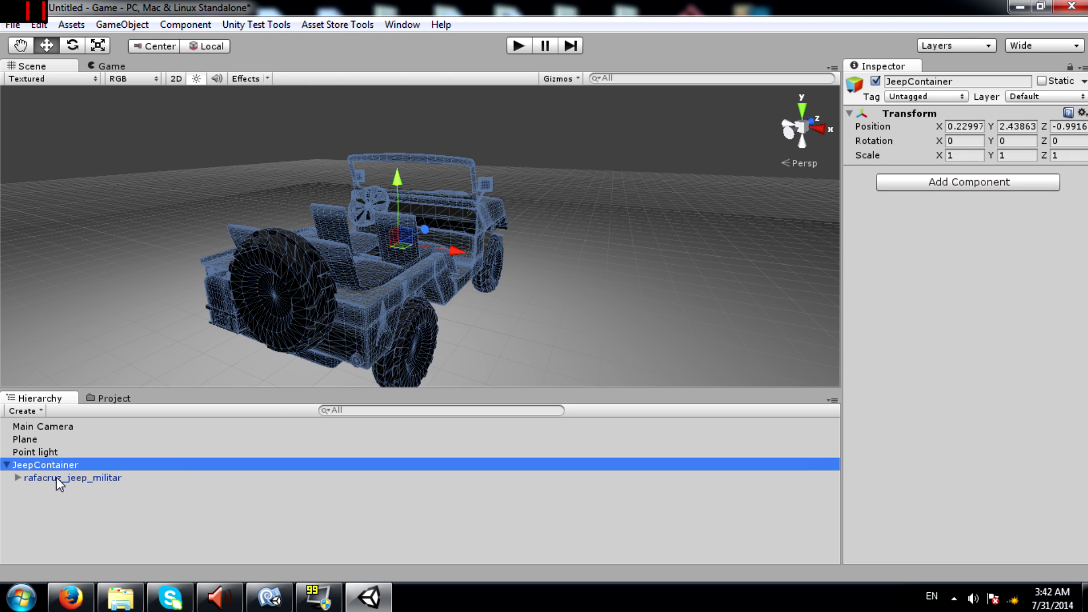
click(56, 479)
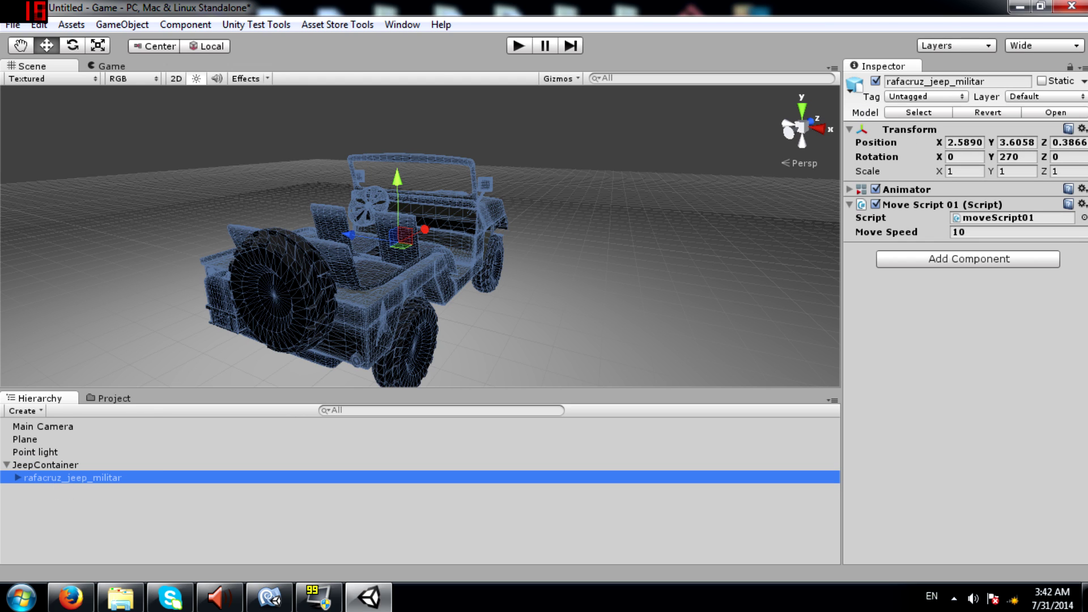
Step: Remove the Move Script 01 component from the jeep
right_click(922, 205)
click(958, 274)
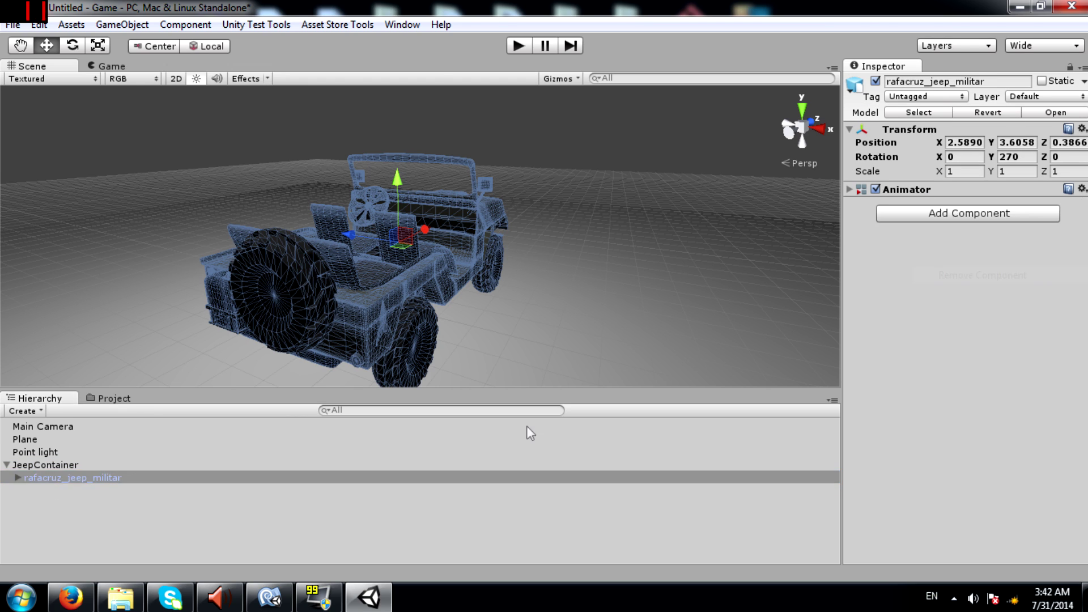
click(30, 476)
Step: Add Move Script 01 to JeepContainer with Move Speed 10
click(43, 463)
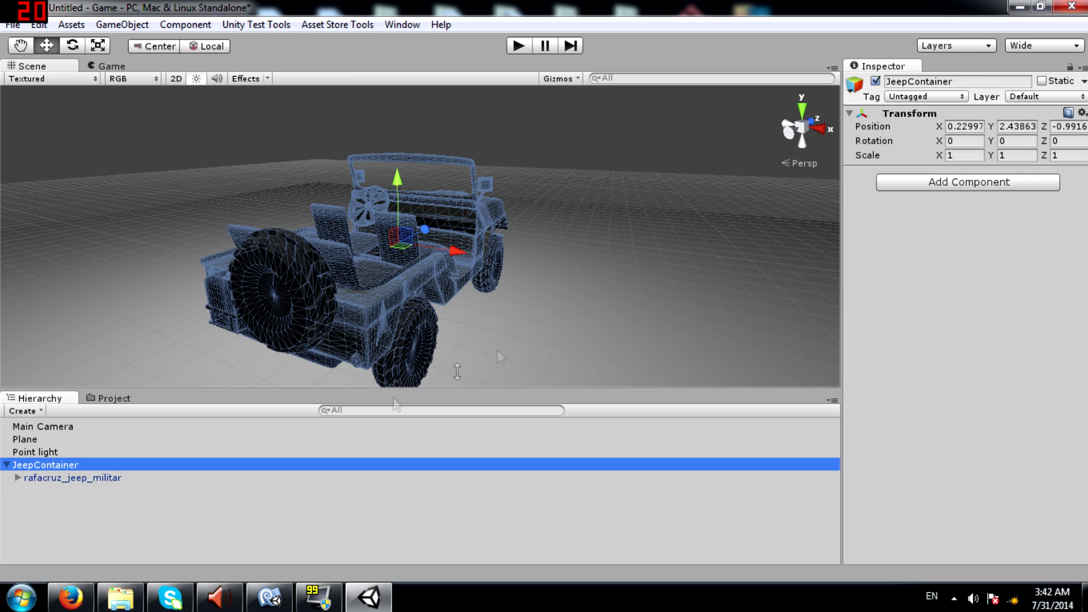
click(963, 187)
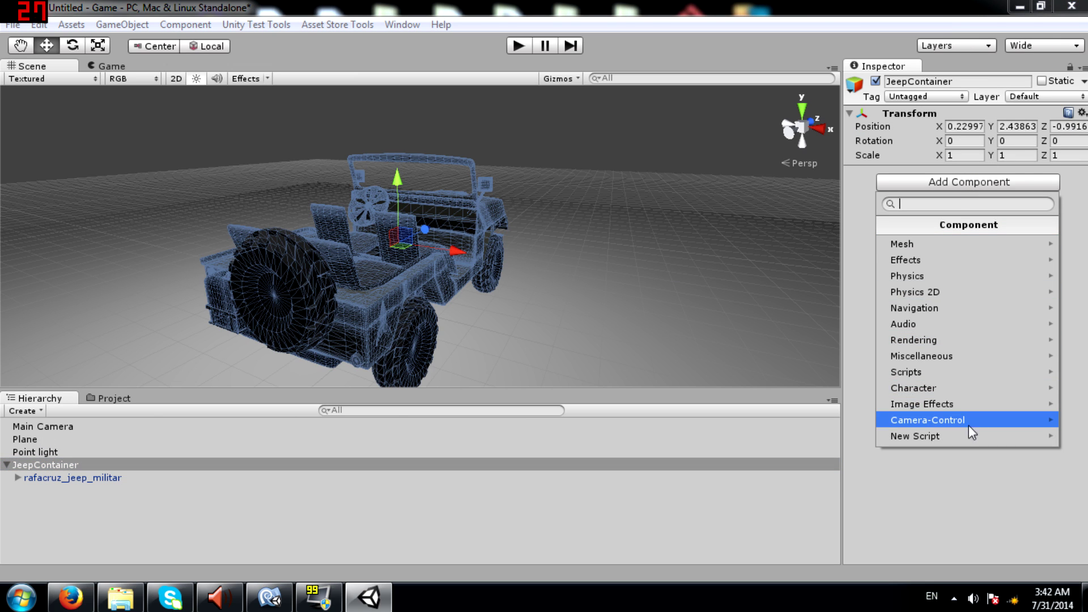
click(961, 373)
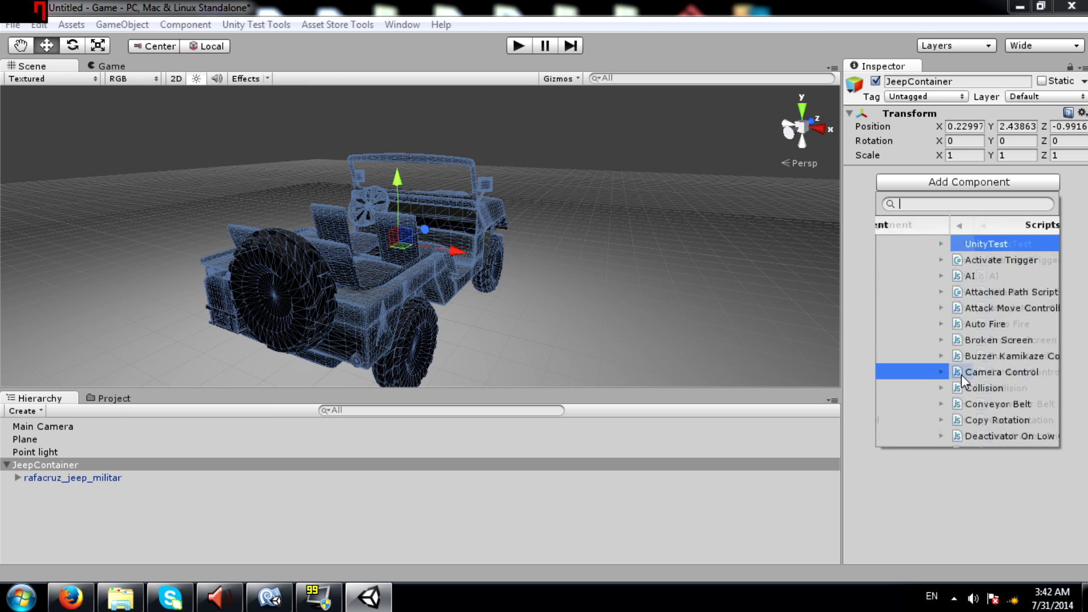
scroll(966, 298, down, 3)
scroll(969, 301, down, 15)
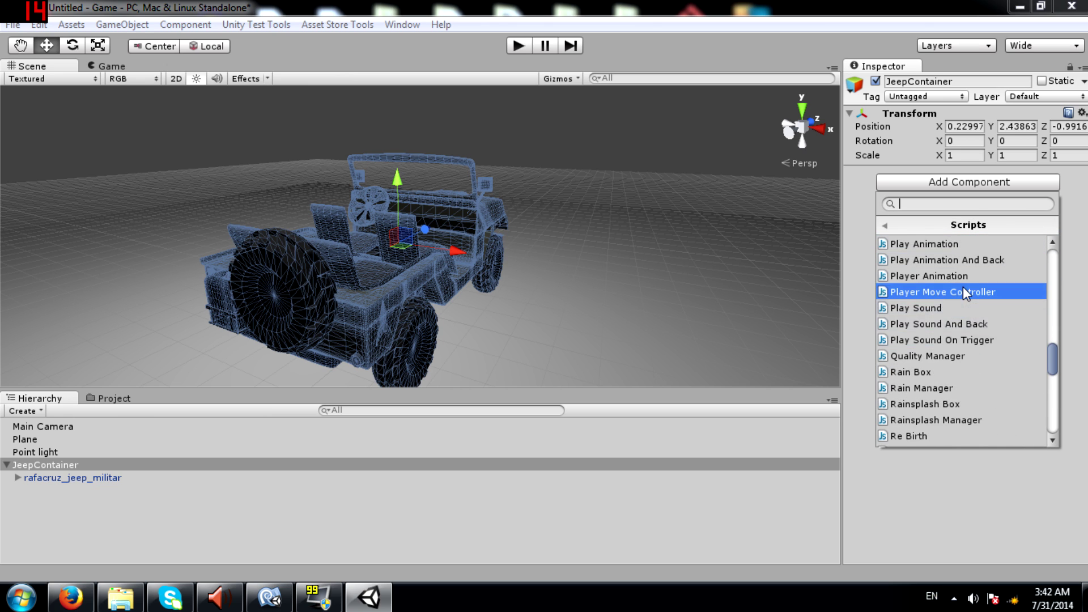
scroll(963, 287, up, 3)
click(953, 279)
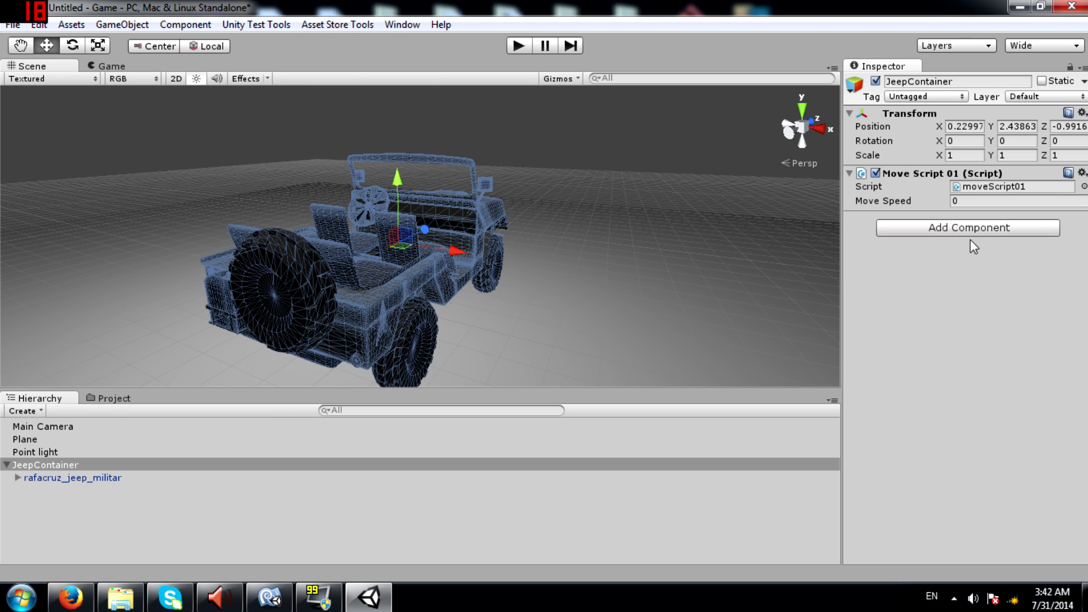
click(986, 200)
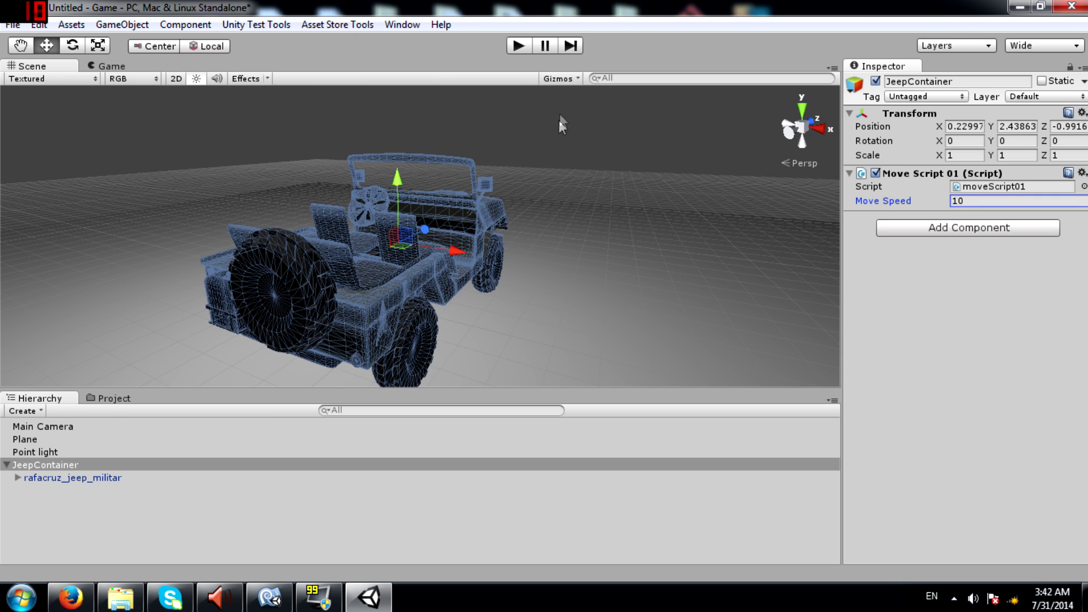
click(668, 298)
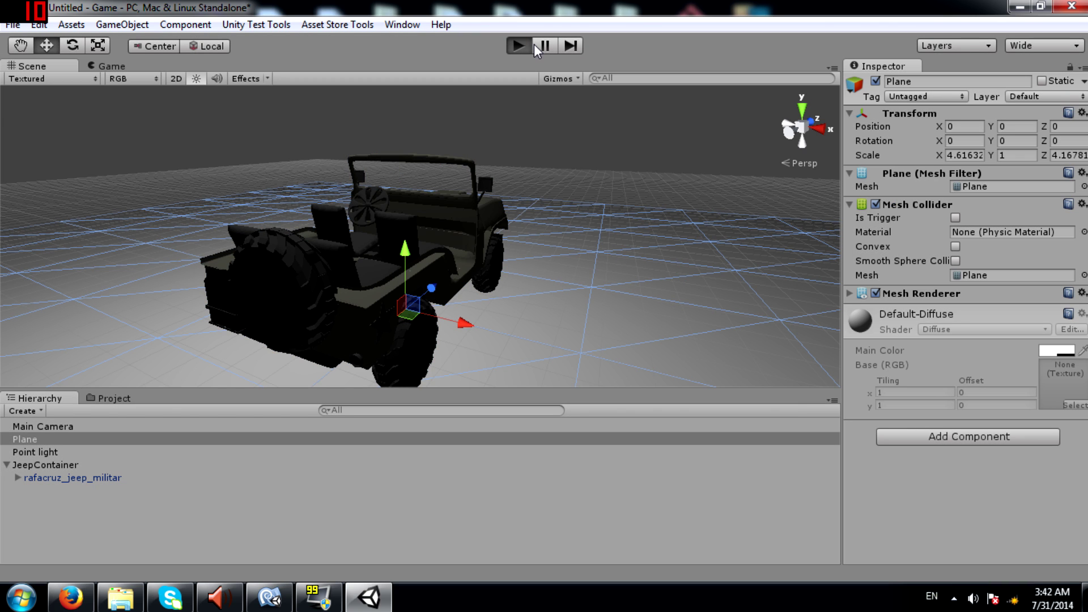
Step: Enter Play mode to watch the jeep drive forward
click(533, 45)
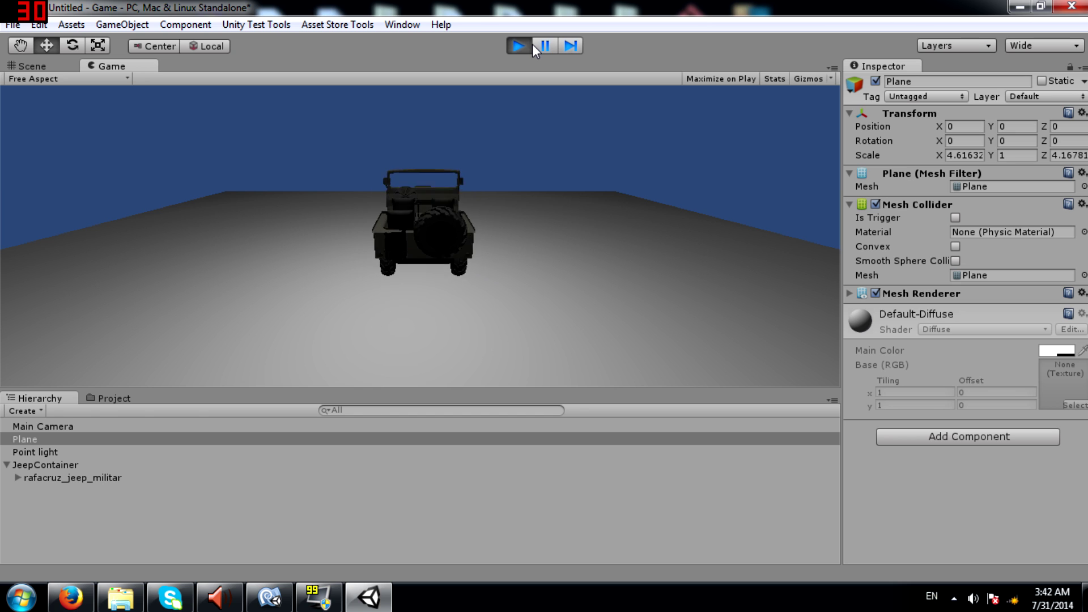